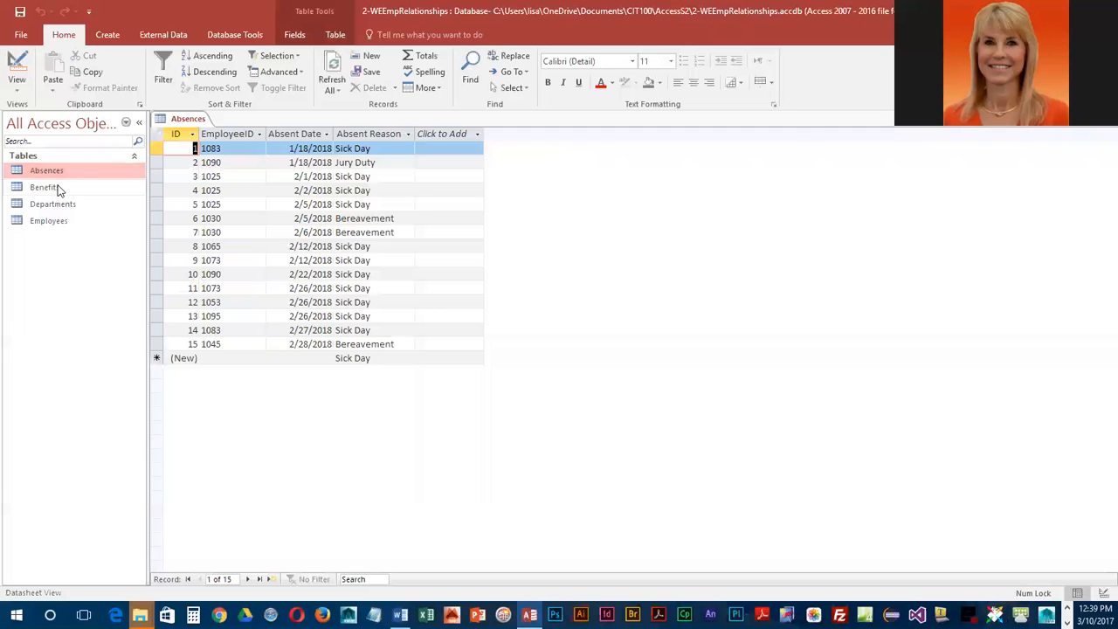
Step: Open the Departments and Employees tables and highlight the DeptID field in each to compare the shared field
double_click(63, 207)
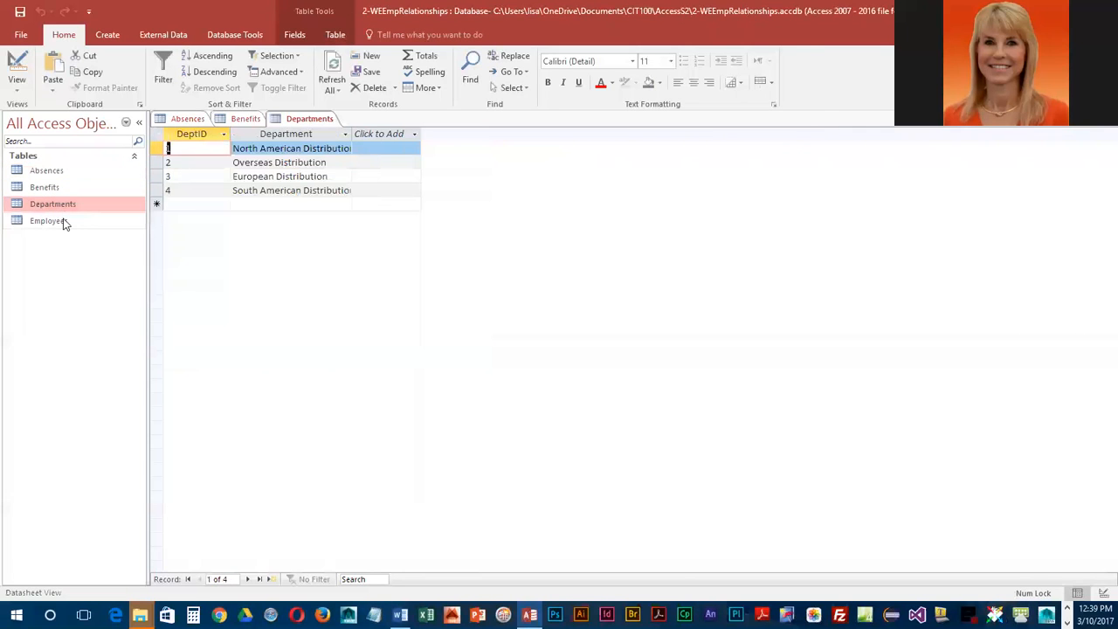
double_click(63, 222)
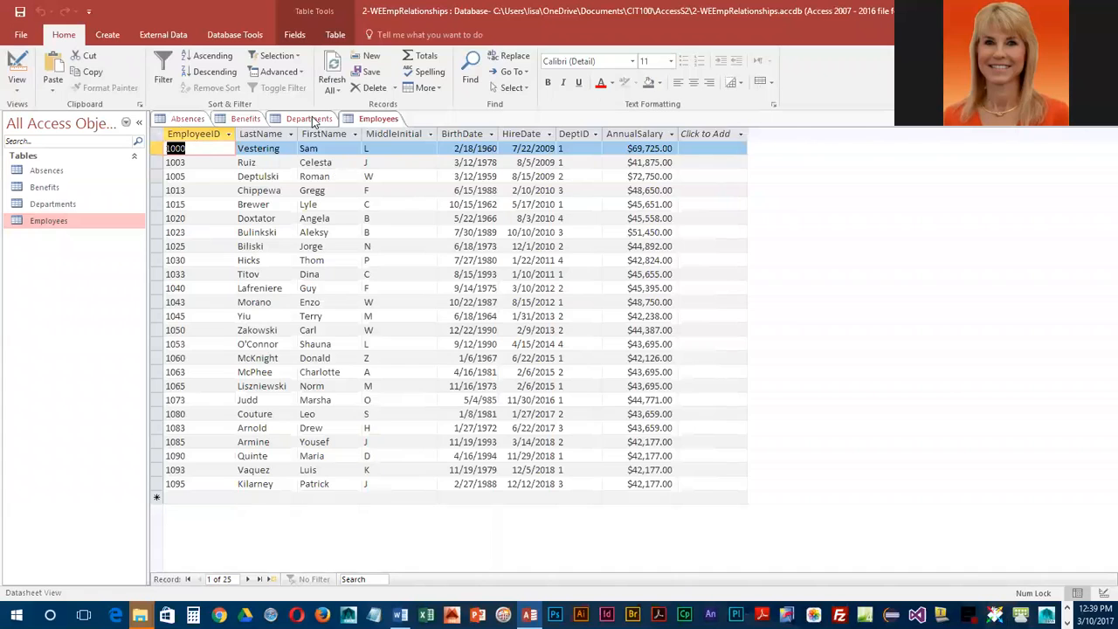
click(373, 122)
click(324, 121)
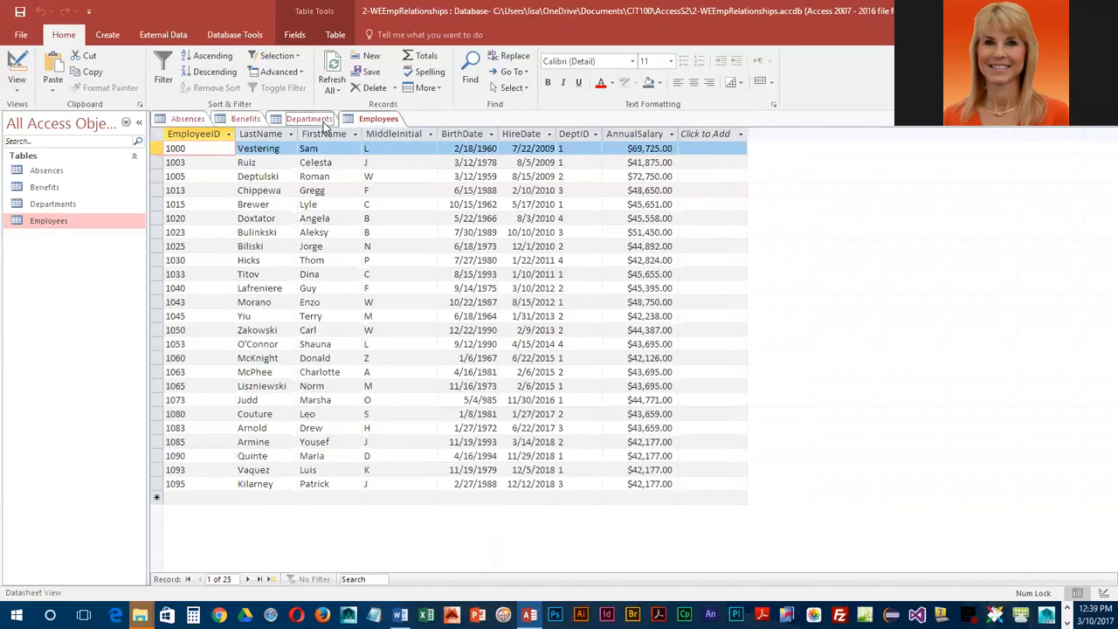
key(ctrl+a)
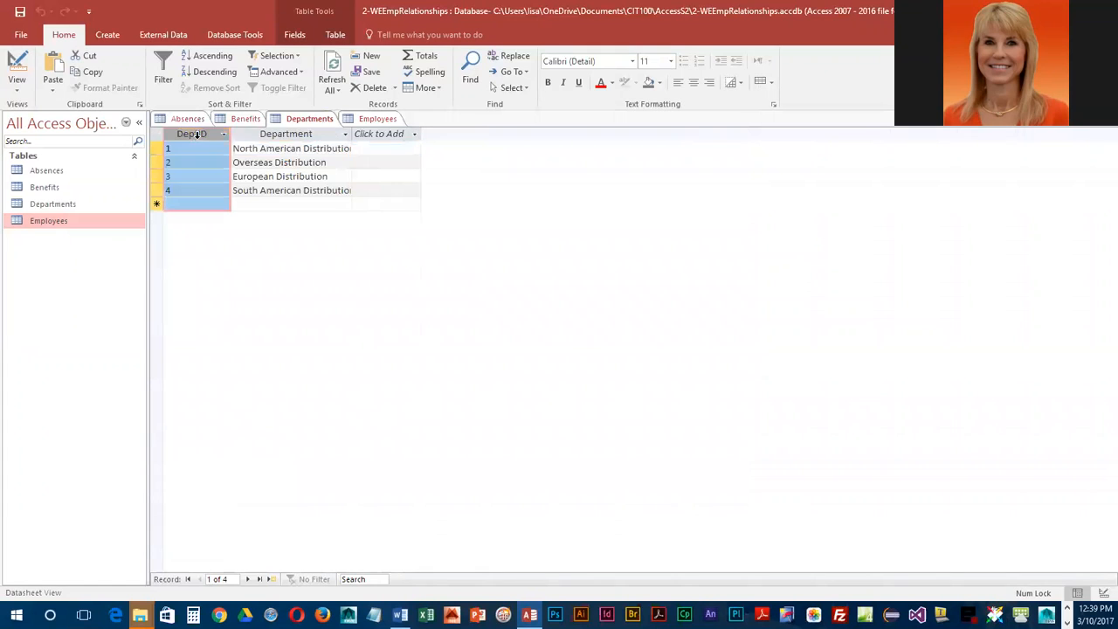
click(377, 119)
click(575, 133)
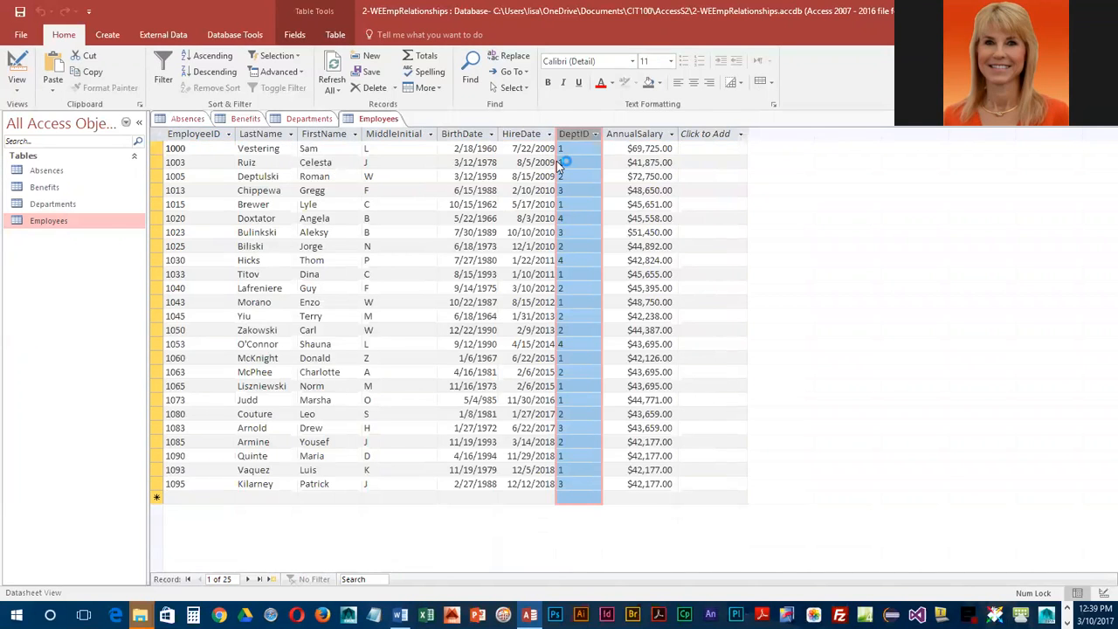
Step: Compare the EmployeeID field across the Benefits, Employees and Absences tables, highlighting it in Employees and Absences
click(249, 121)
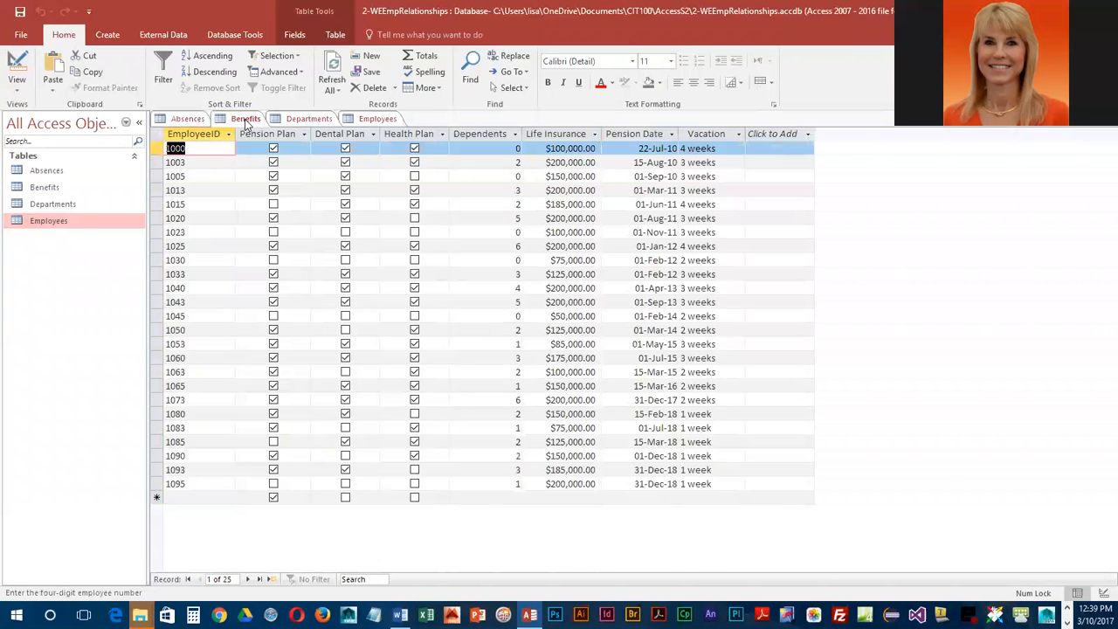
click(369, 119)
click(196, 135)
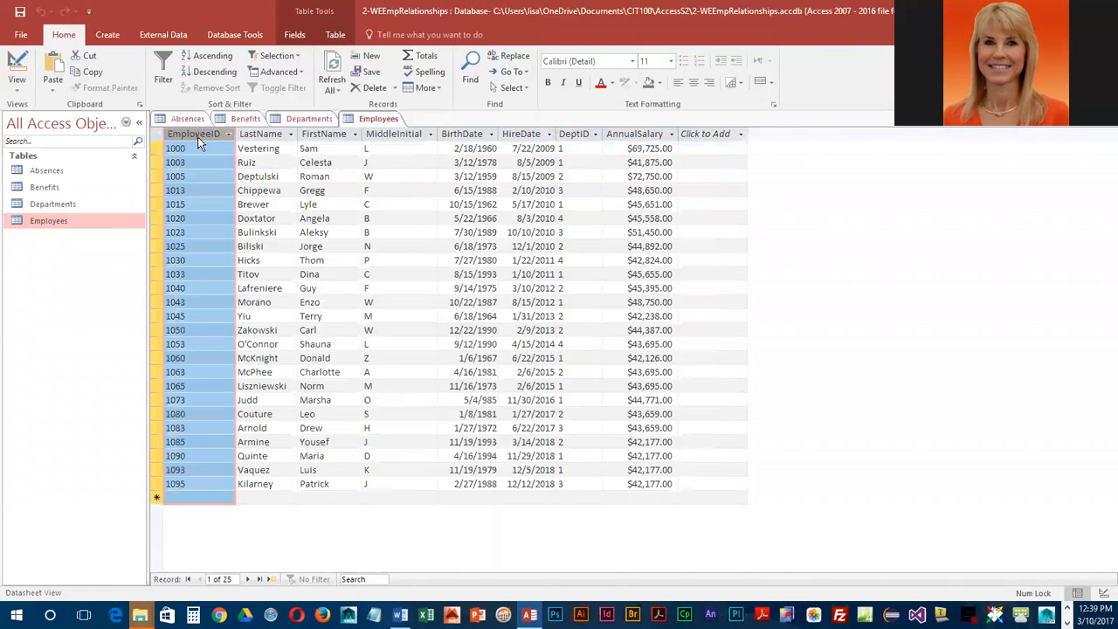
click(247, 120)
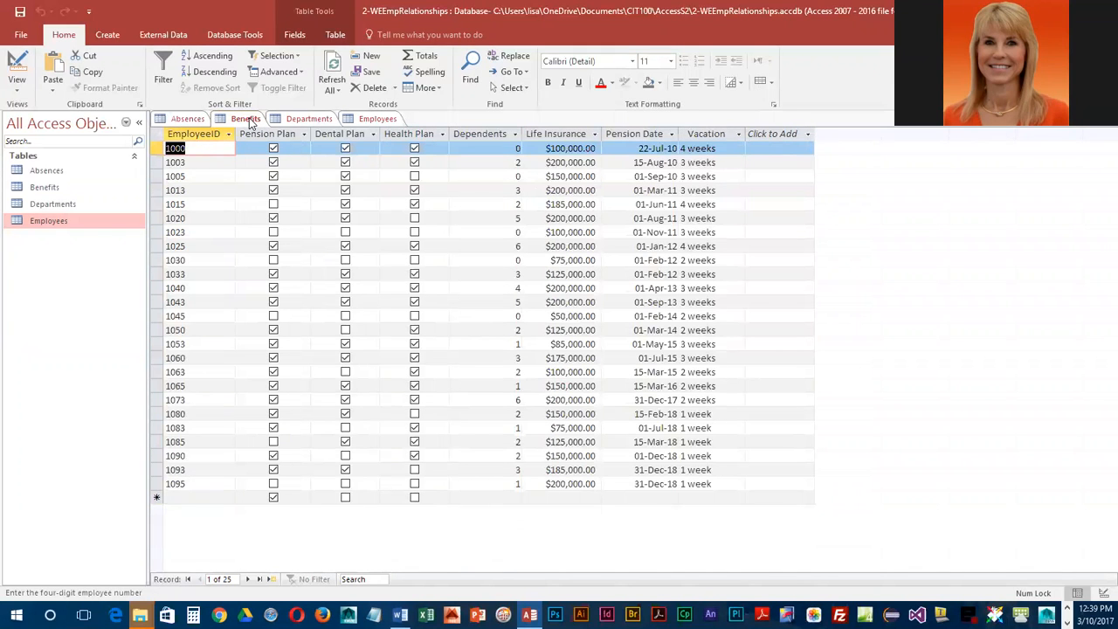
click(197, 124)
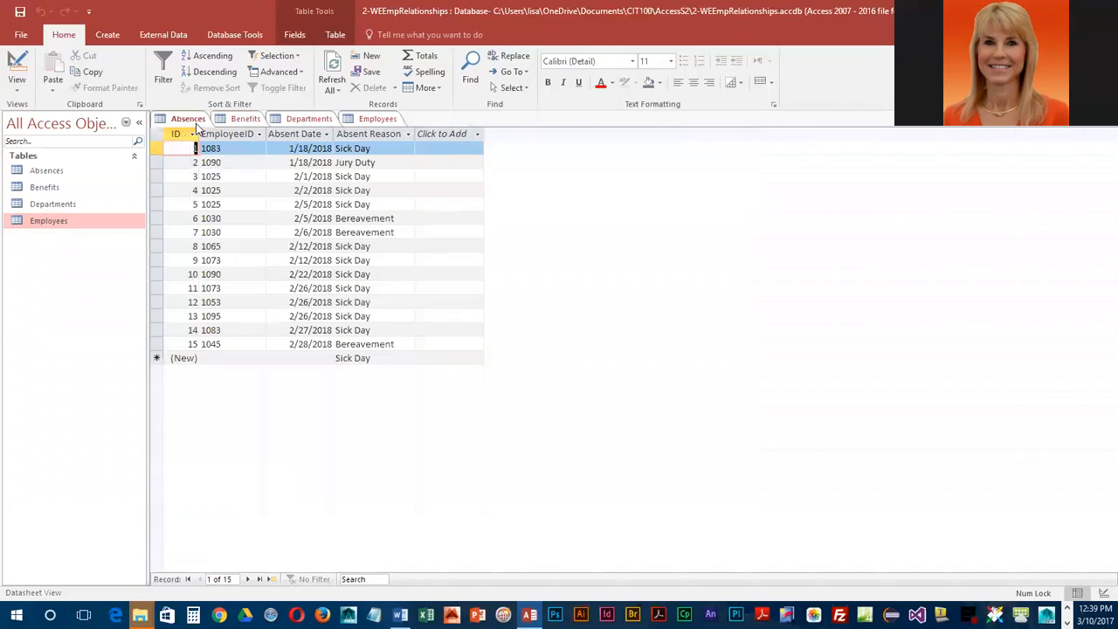
click(239, 136)
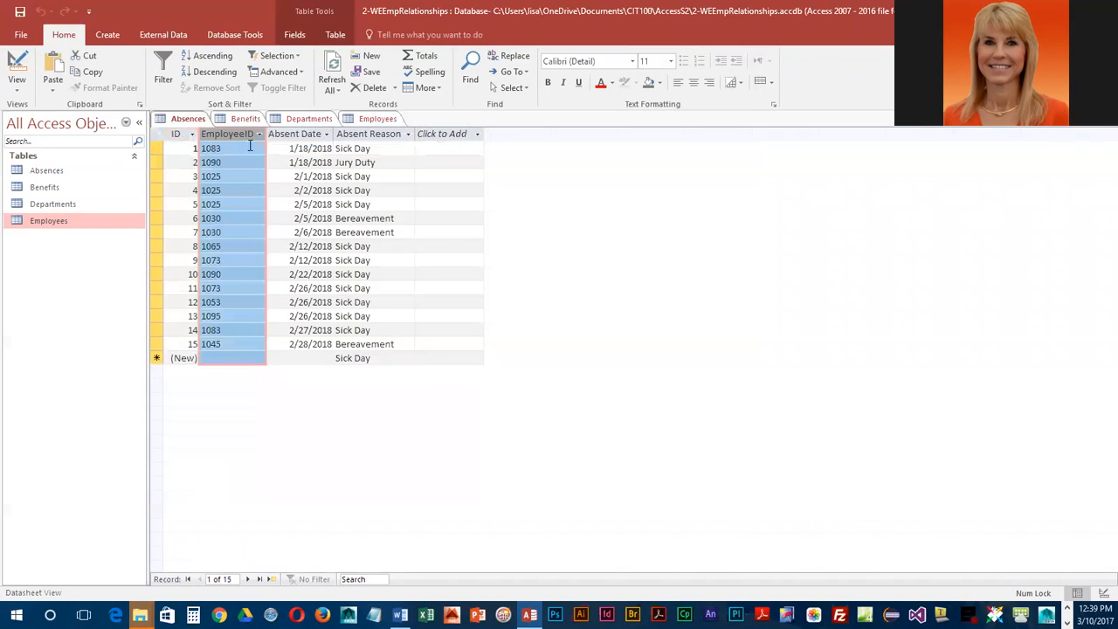
click(374, 120)
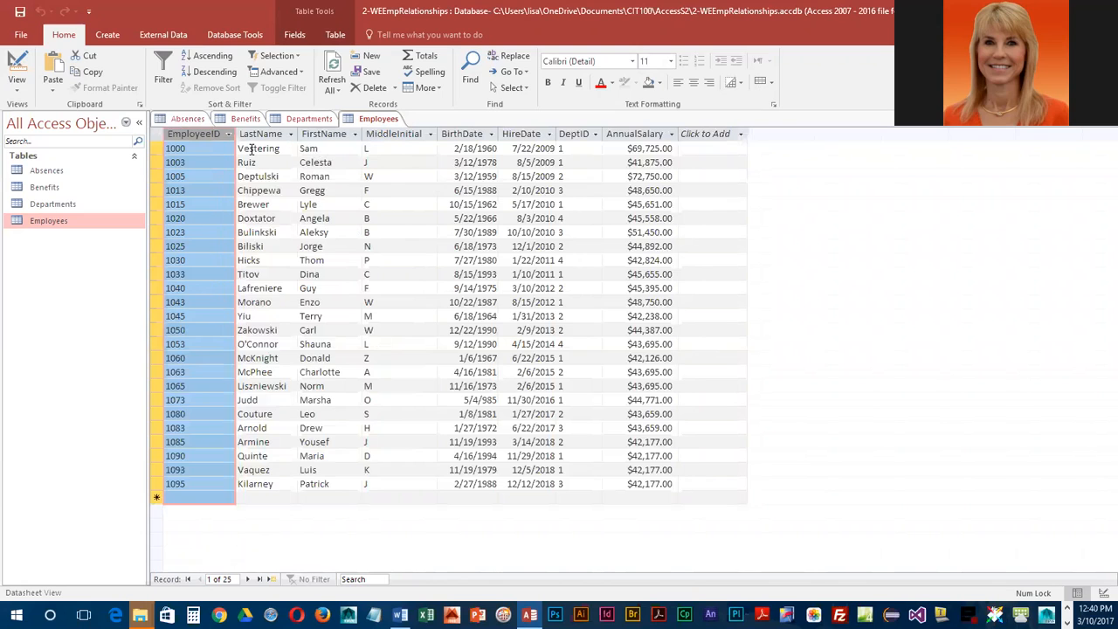
Step: Close all open tables and open the database's Relationships window
right_click(189, 119)
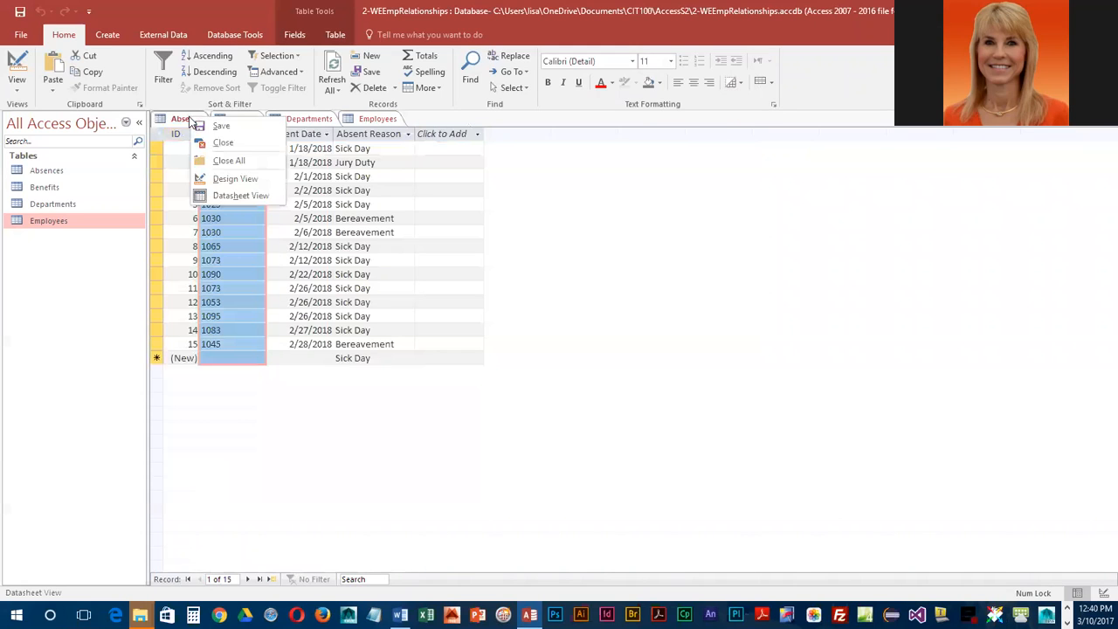
click(225, 162)
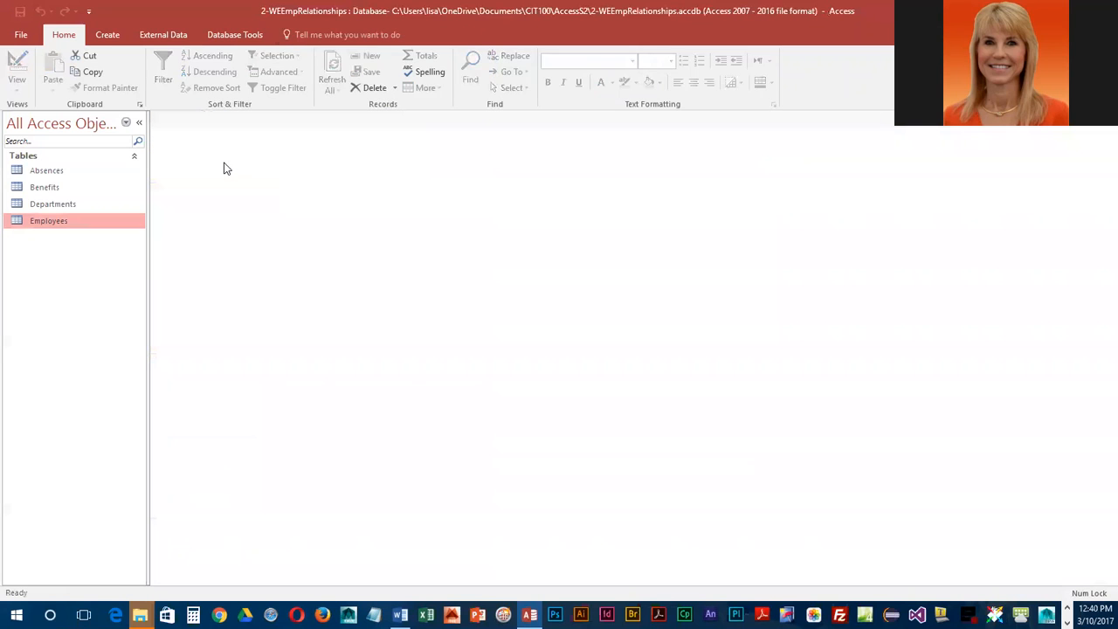
click(223, 36)
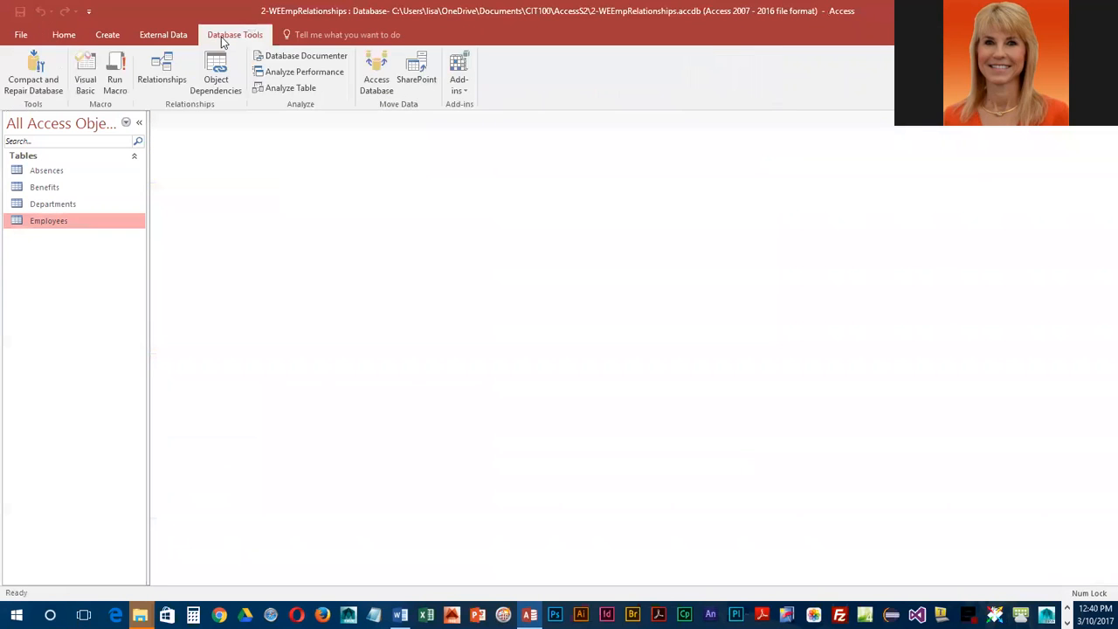
click(166, 76)
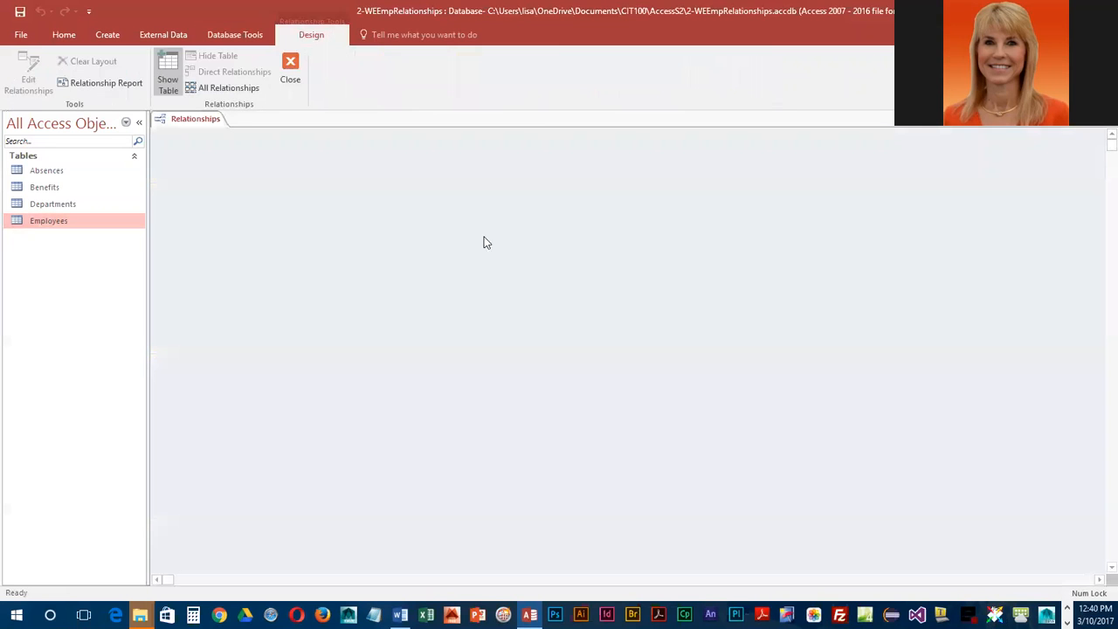
Step: Add the Absences, Employees and Benefits tables to the relationships layout and hide the duplicate Benefits_1 copy
click(172, 73)
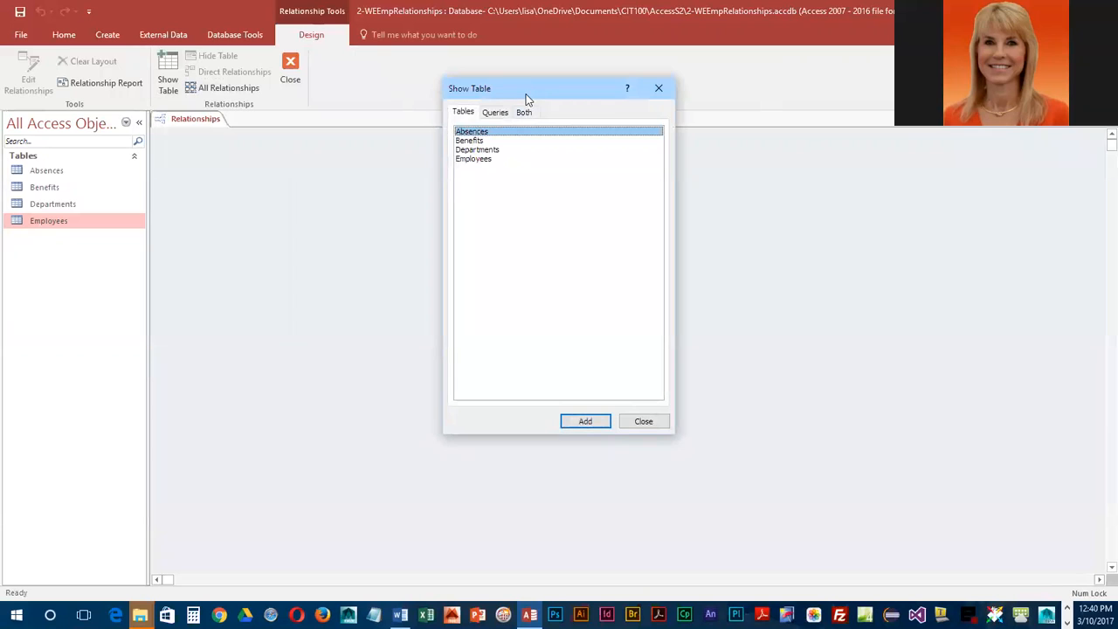
drag(527, 99, 536, 114)
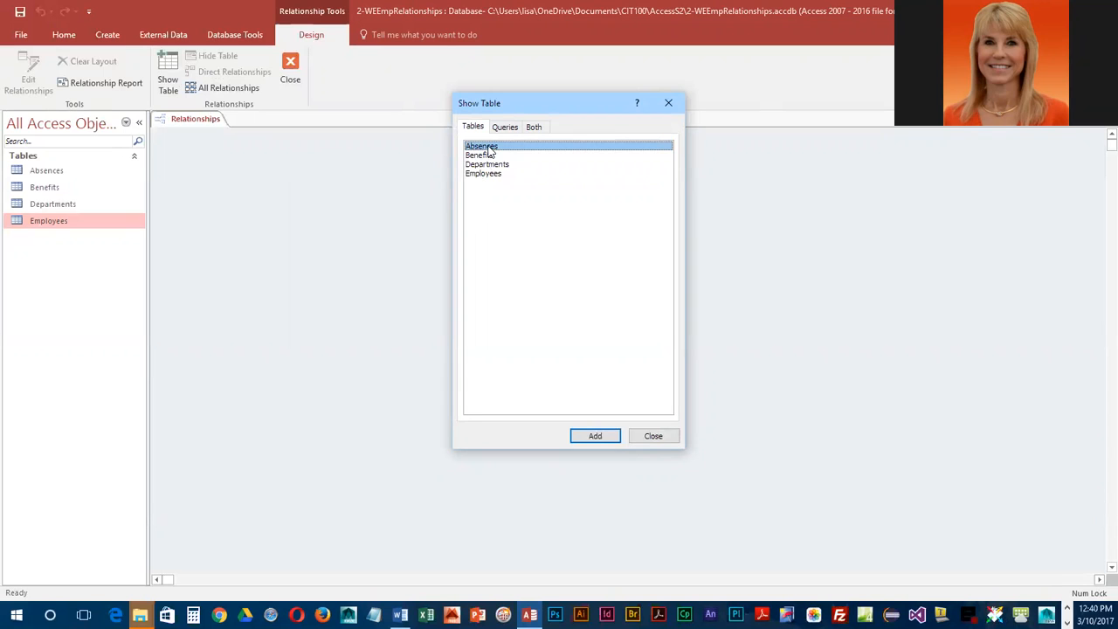
click(603, 437)
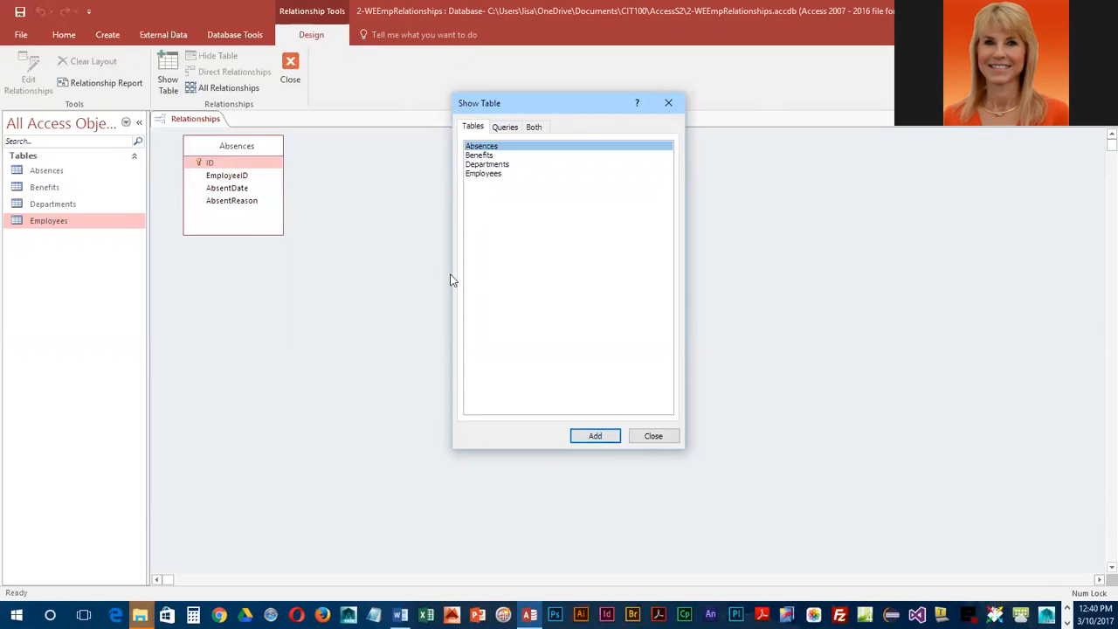
double_click(495, 174)
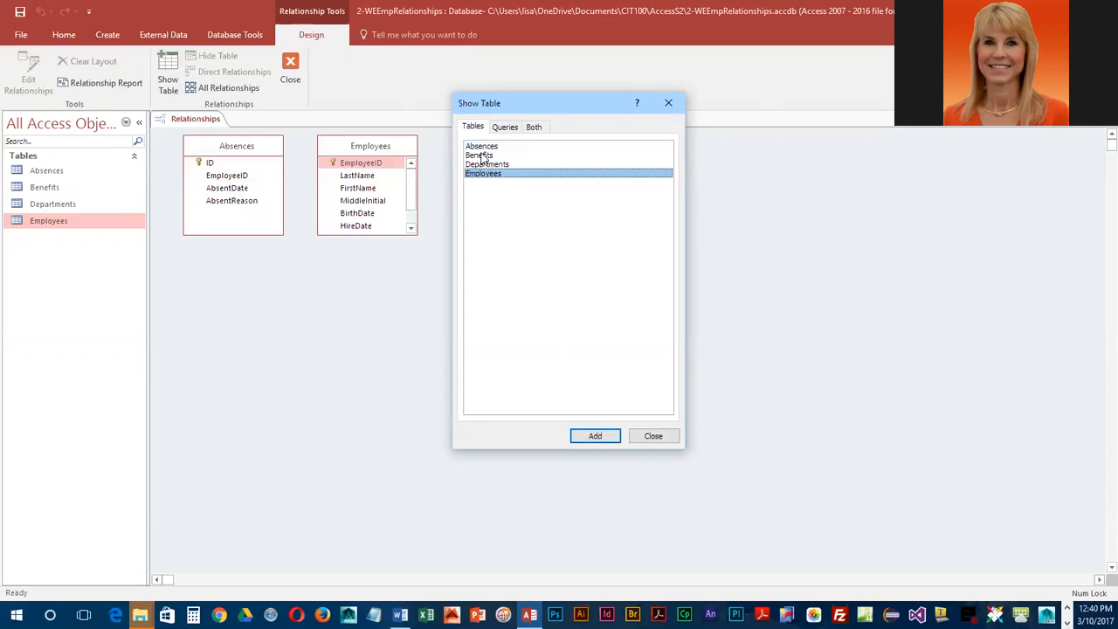
click(483, 156)
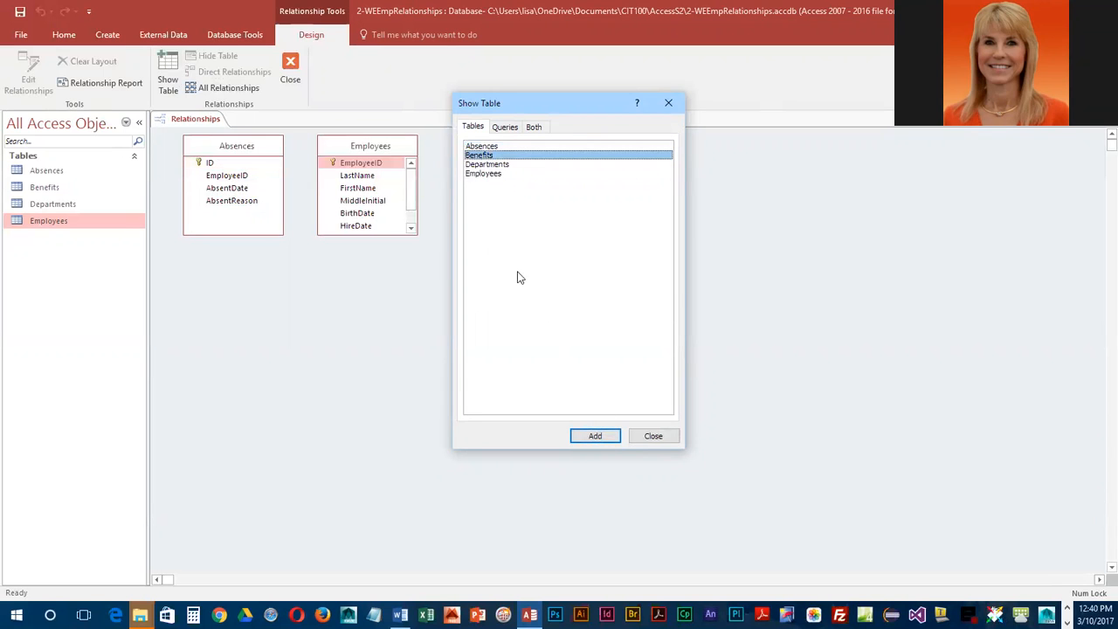
click(592, 438)
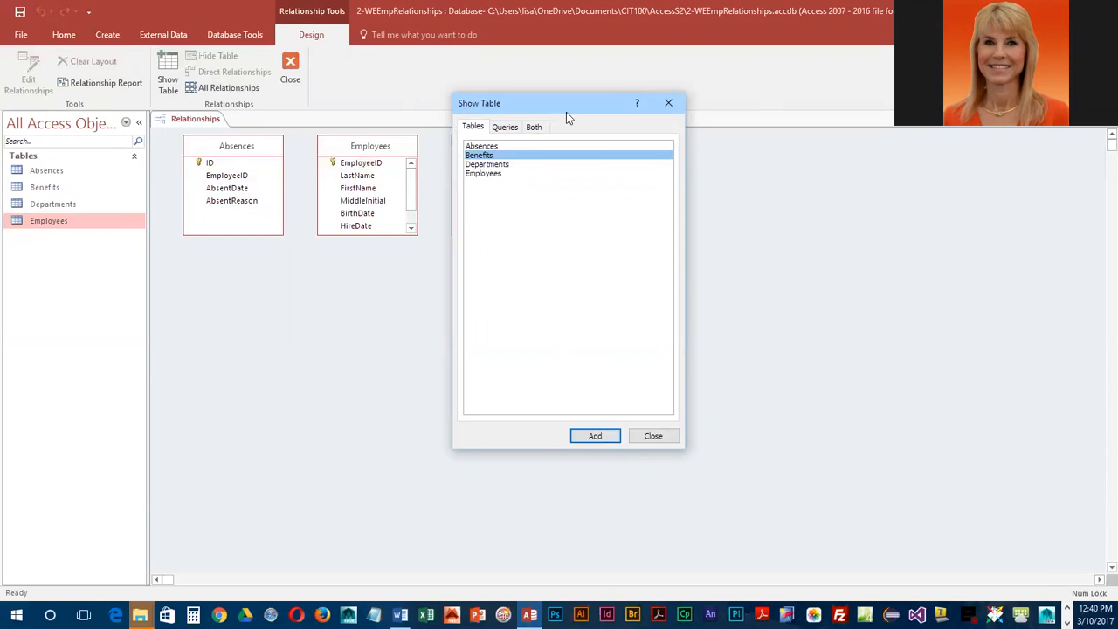
drag(566, 112, 853, 88)
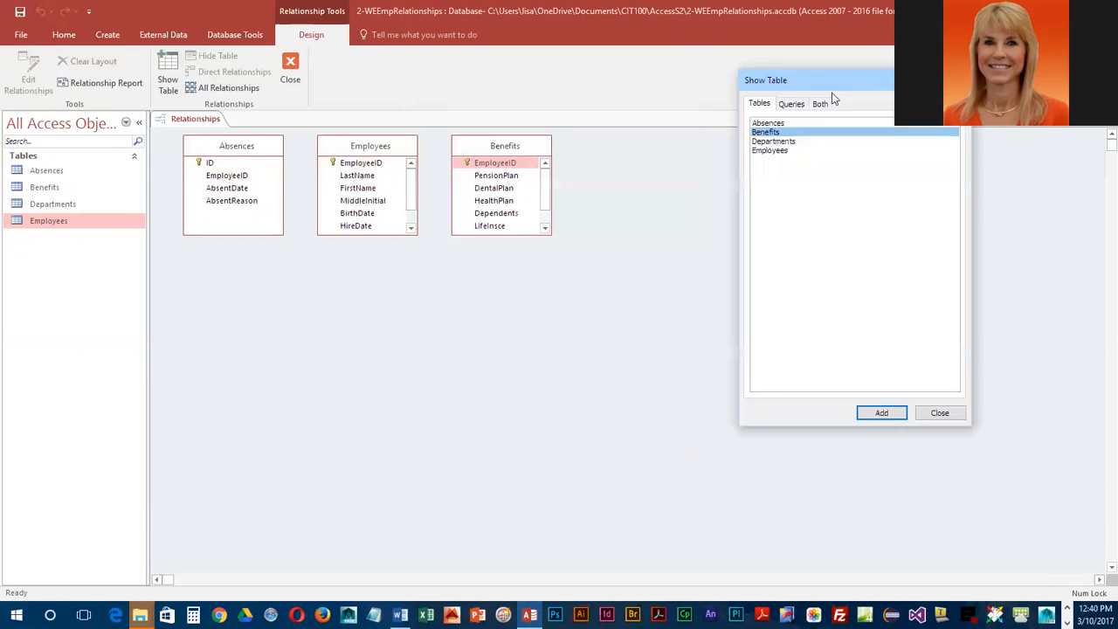
click(880, 413)
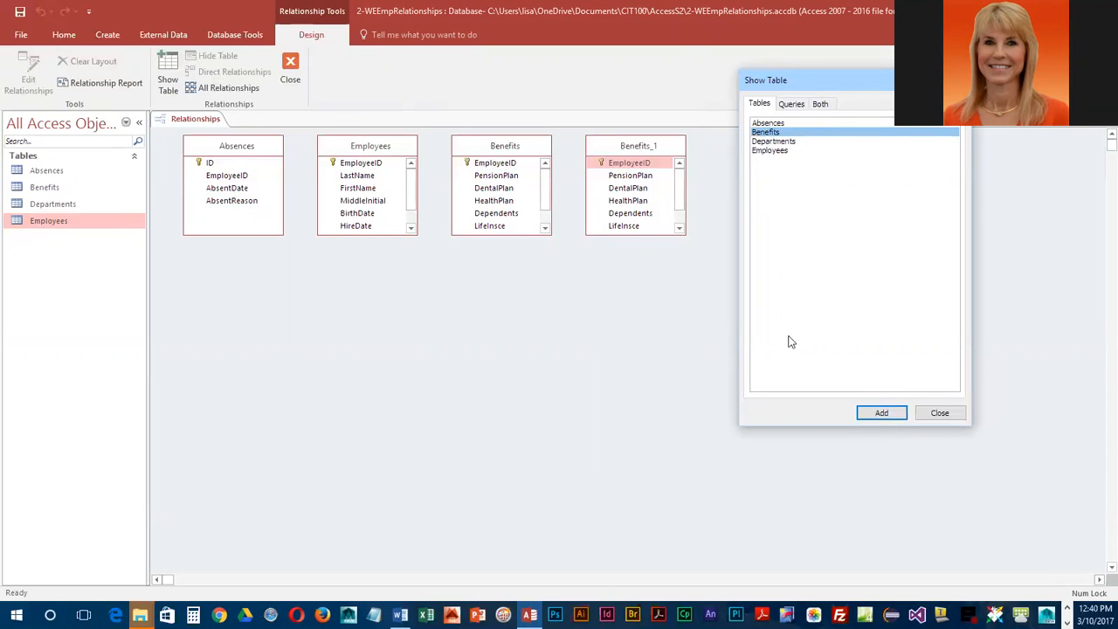
click(940, 414)
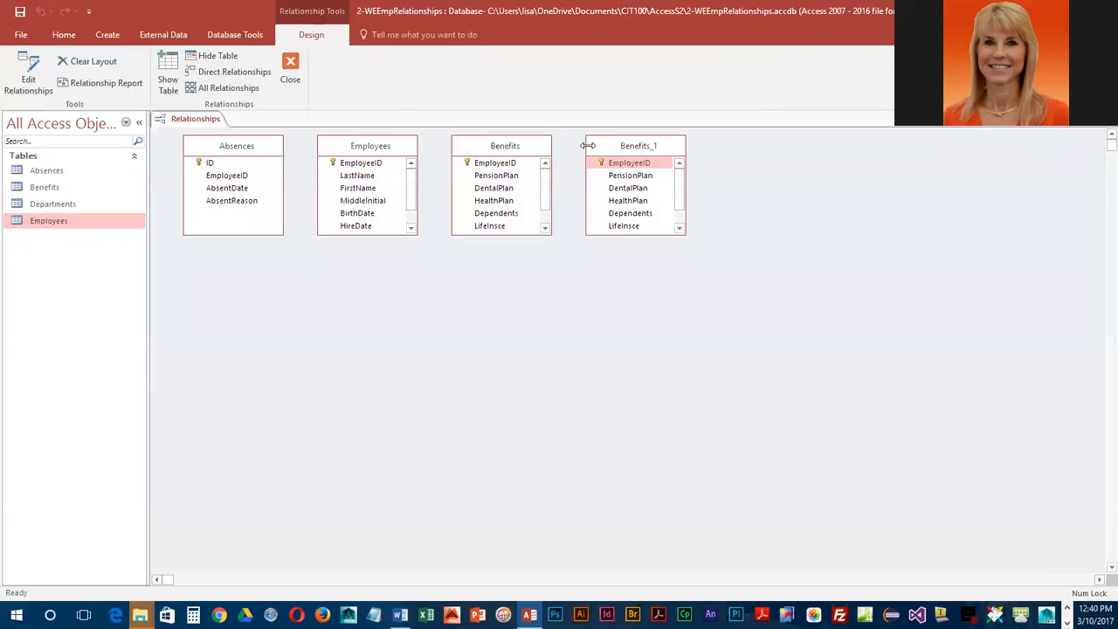
right_click(620, 147)
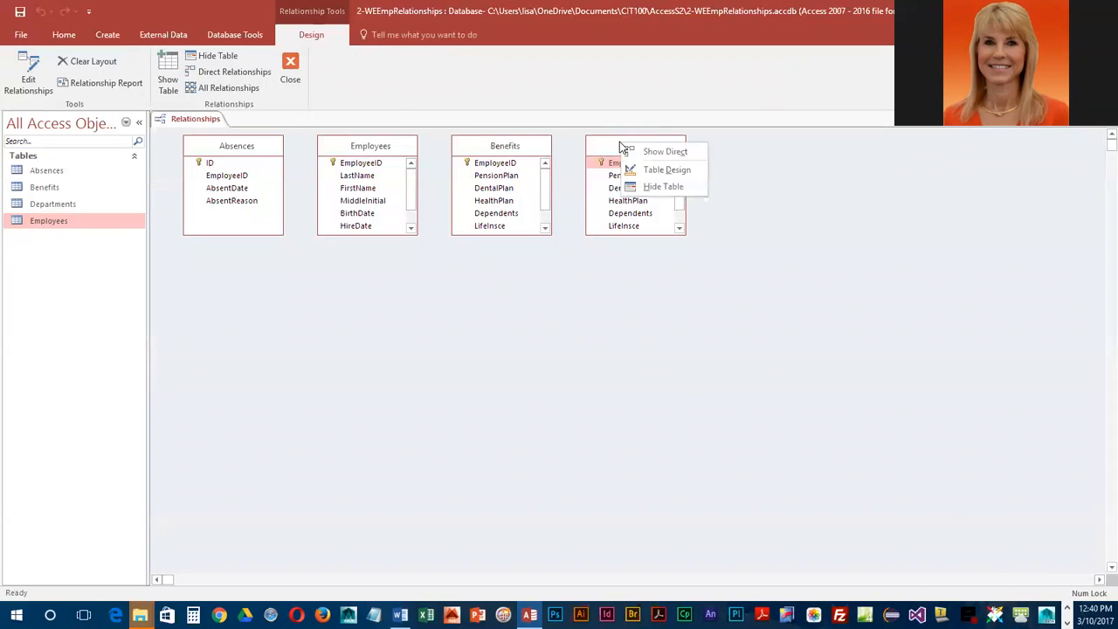
click(663, 187)
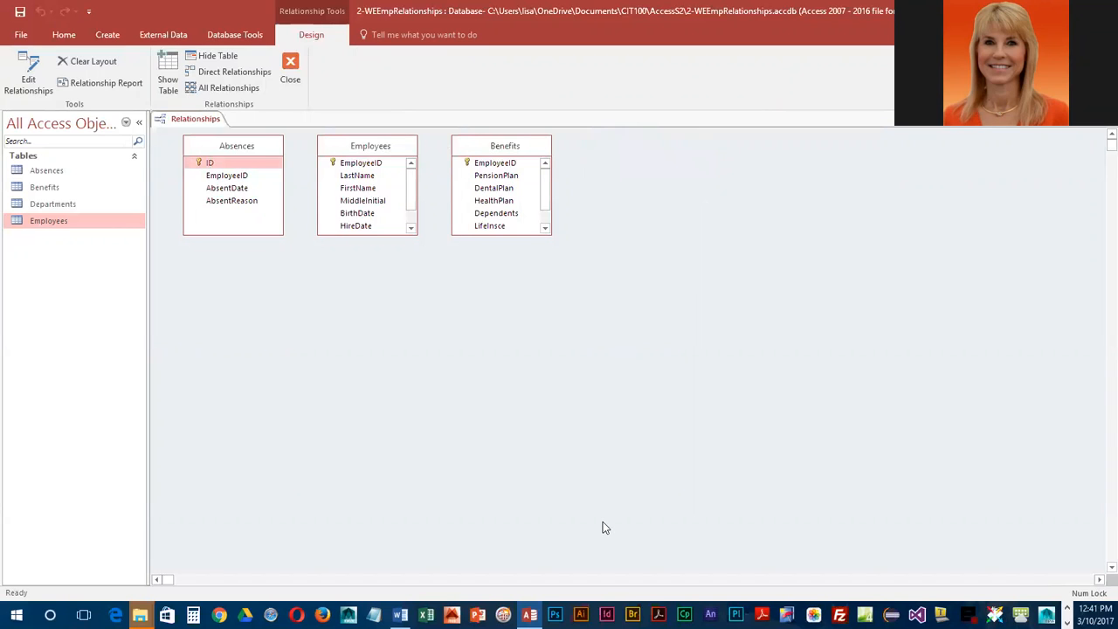
Step: Space the Benefits and Absences tables slightly farther from Employees, and lengthen the Benefits and Employees field lists to show every field
click(508, 147)
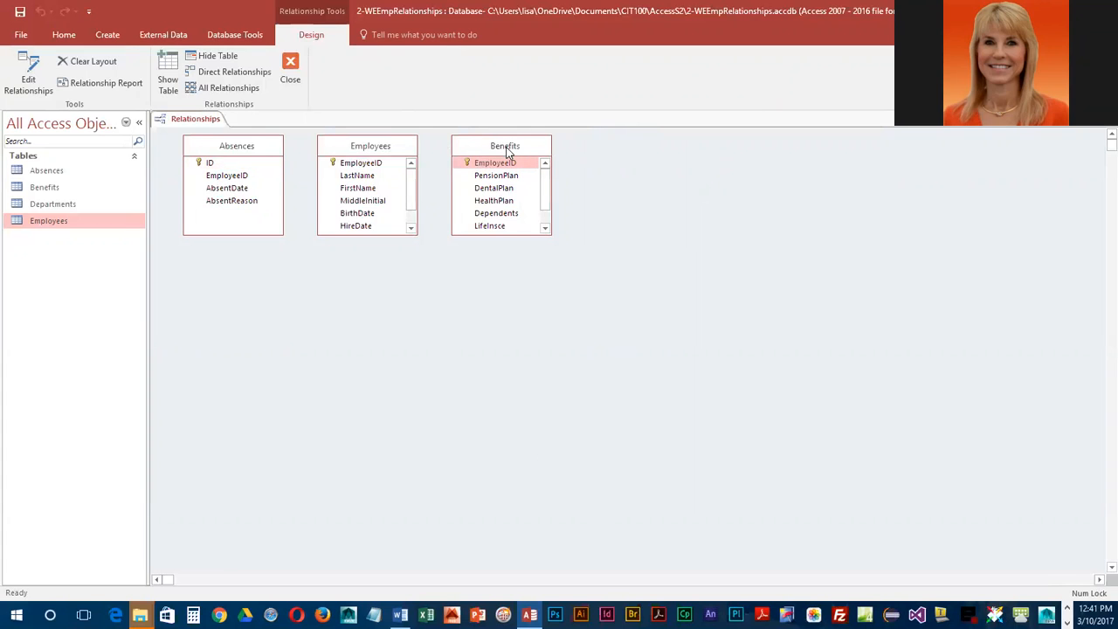
drag(507, 150, 524, 150)
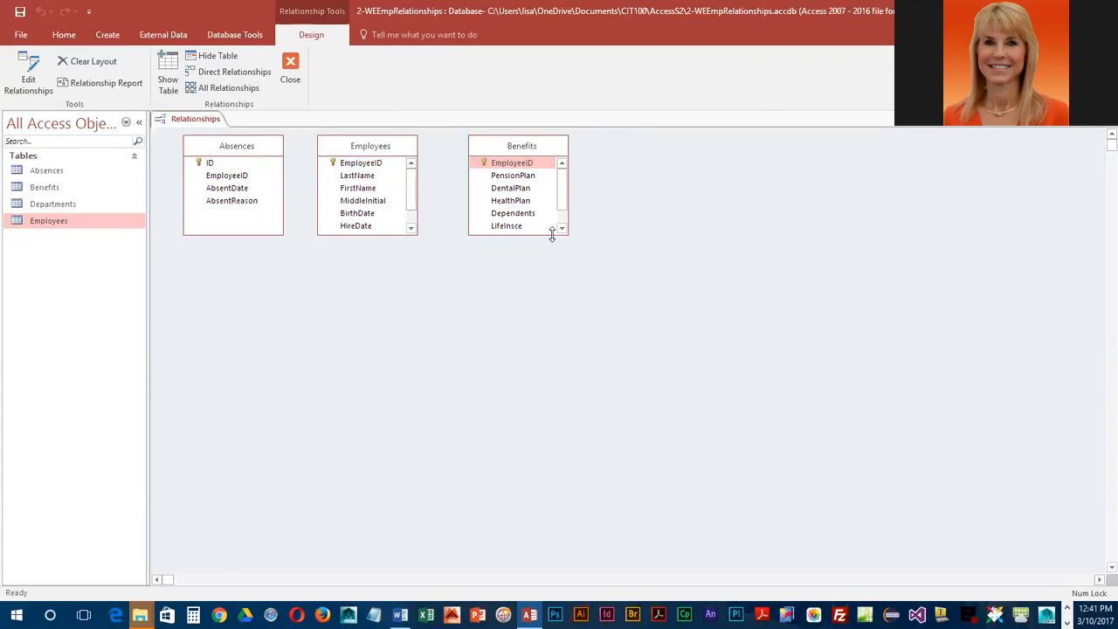
drag(552, 234, 519, 271)
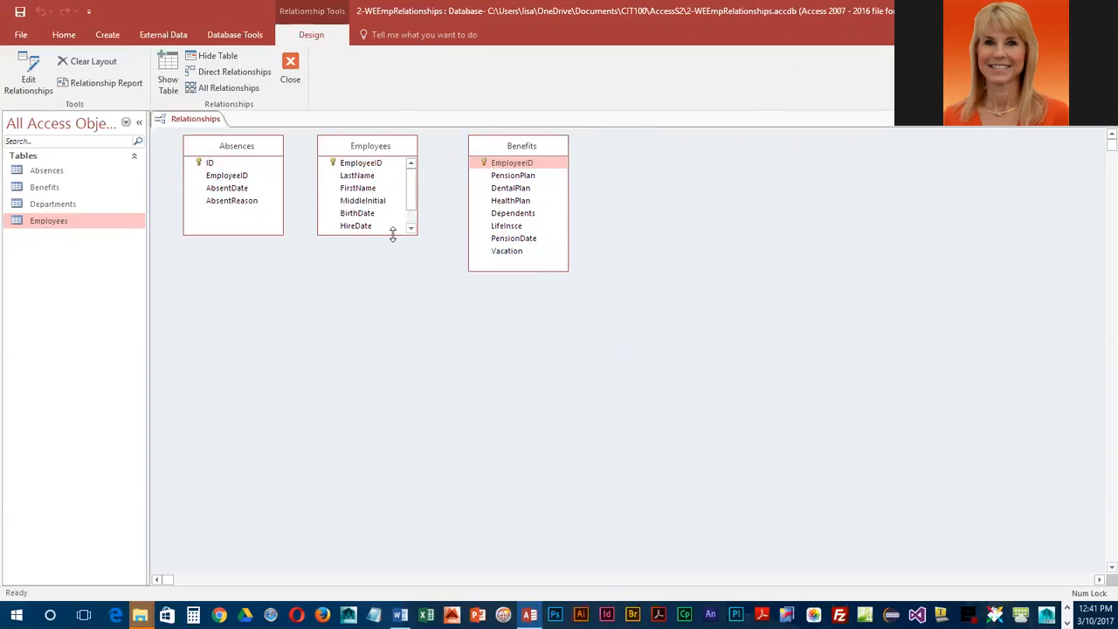
drag(393, 234, 392, 271)
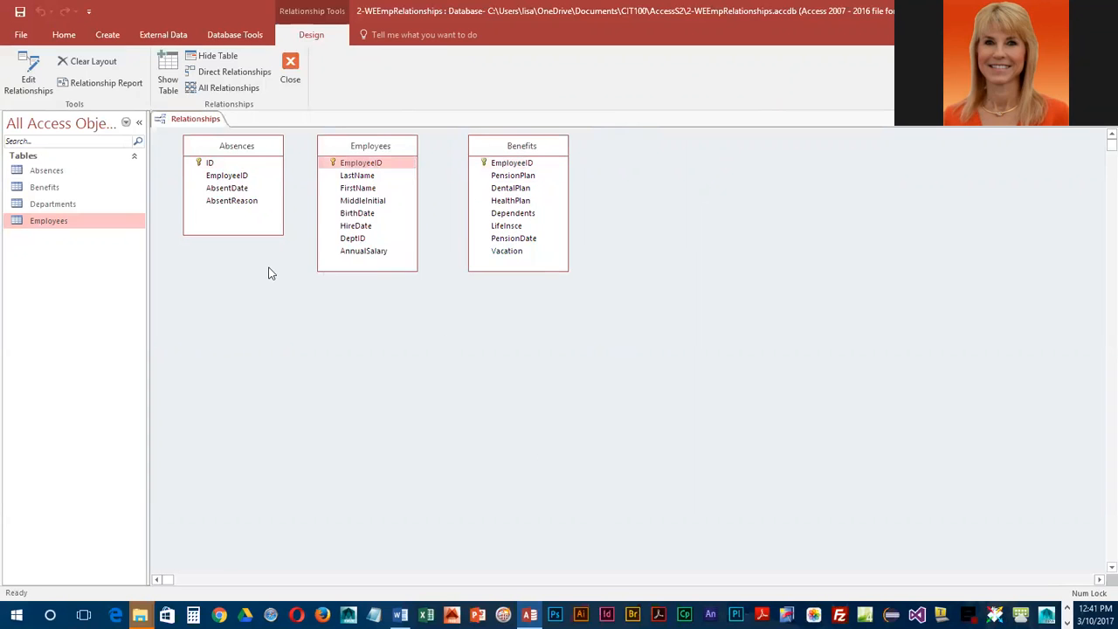
click(251, 147)
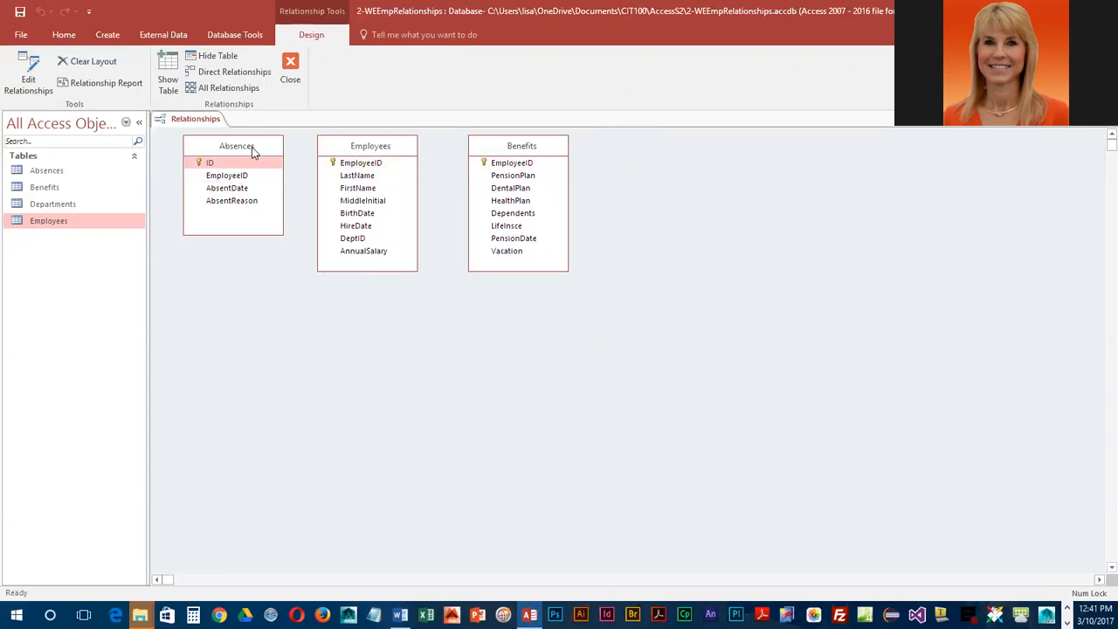
drag(252, 147, 250, 146)
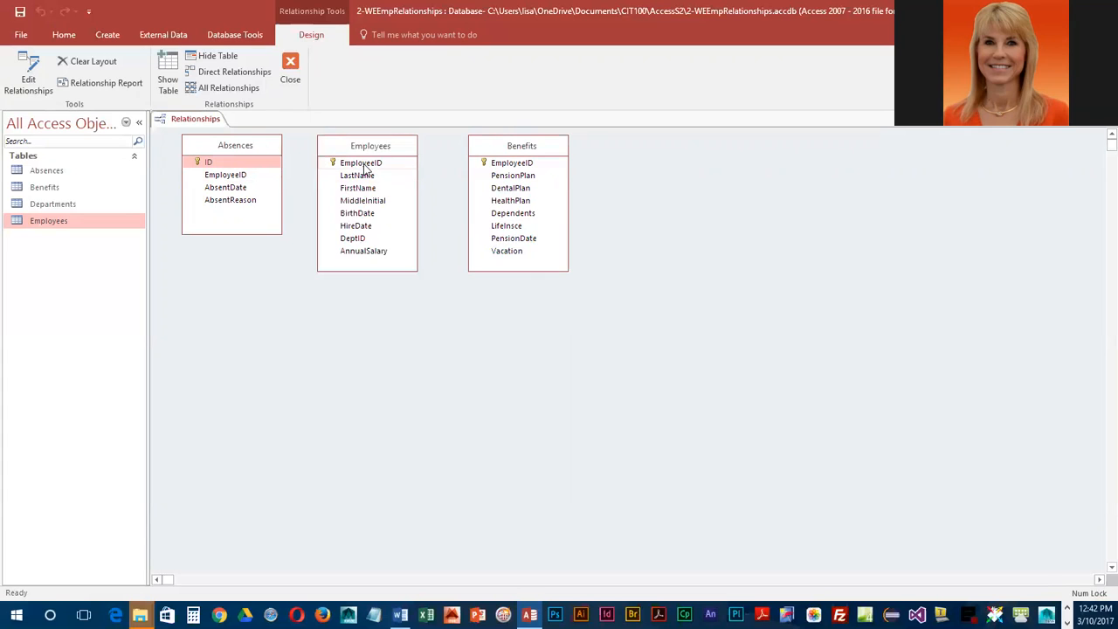
Step: Relate Employees to Absences on EmployeeID, enforcing referential integrity with cascading updates of related fields and cascading deletes of related records
drag(358, 165, 220, 180)
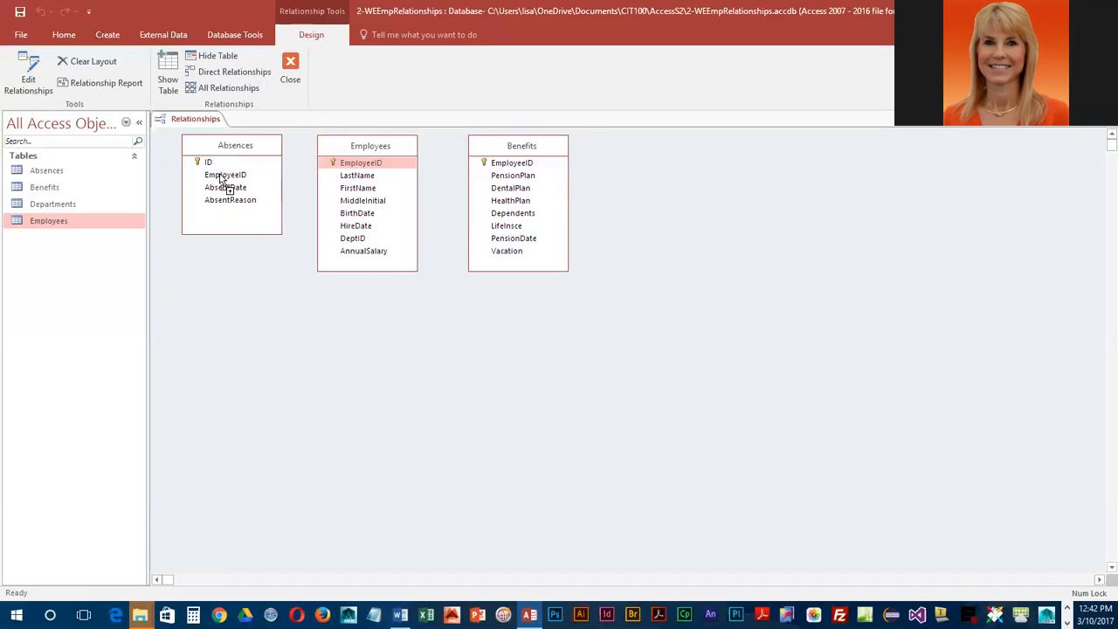
drag(221, 179, 222, 180)
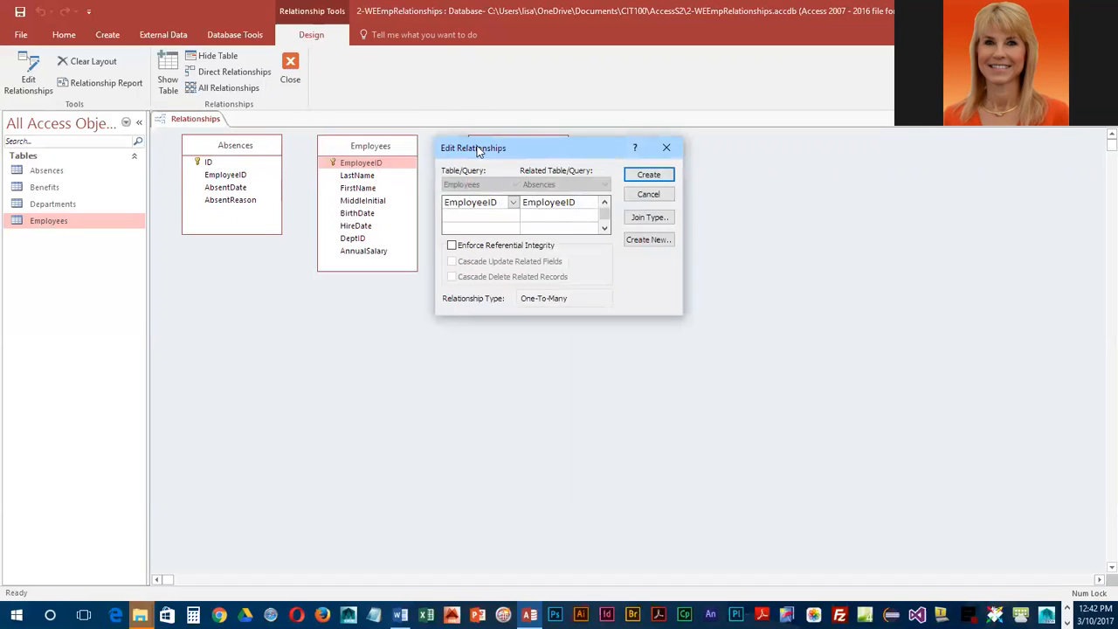
drag(476, 151, 254, 301)
click(235, 351)
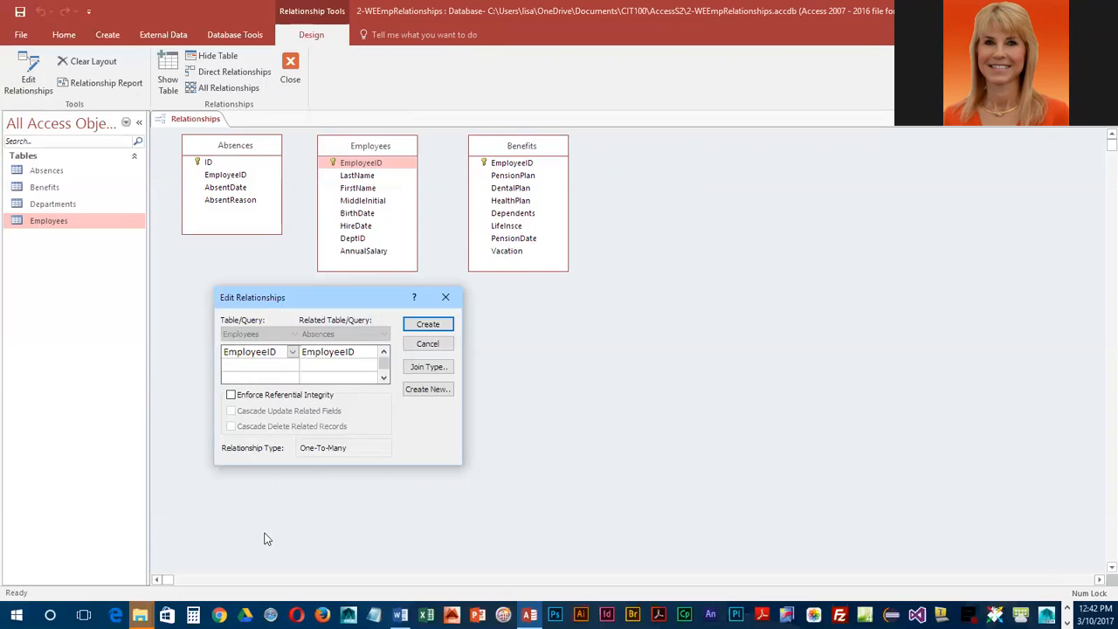
click(231, 395)
click(230, 410)
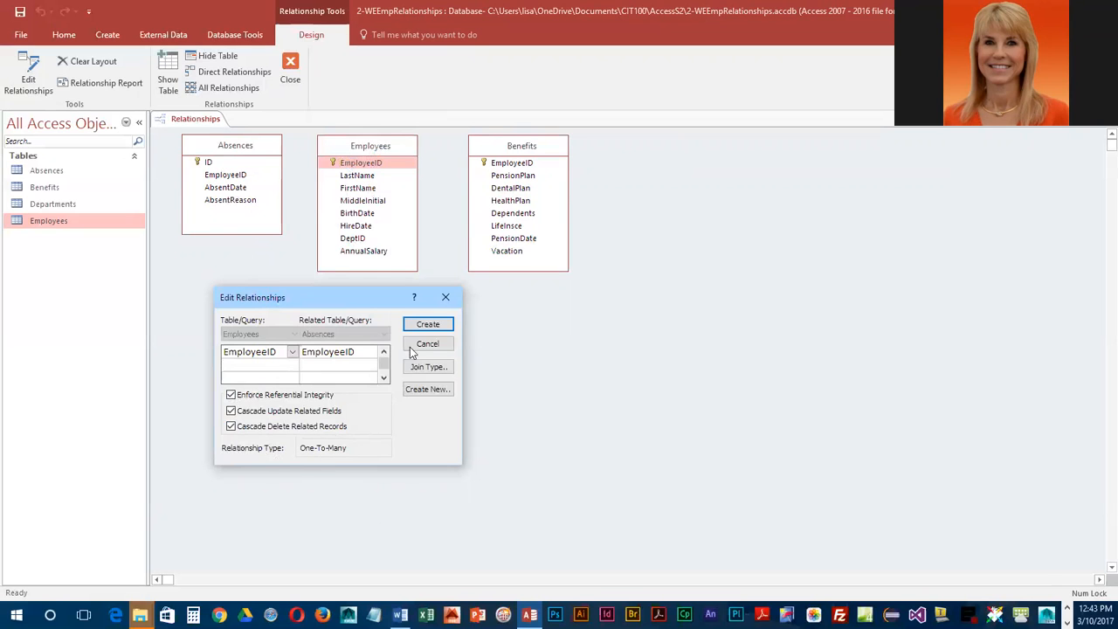
click(428, 327)
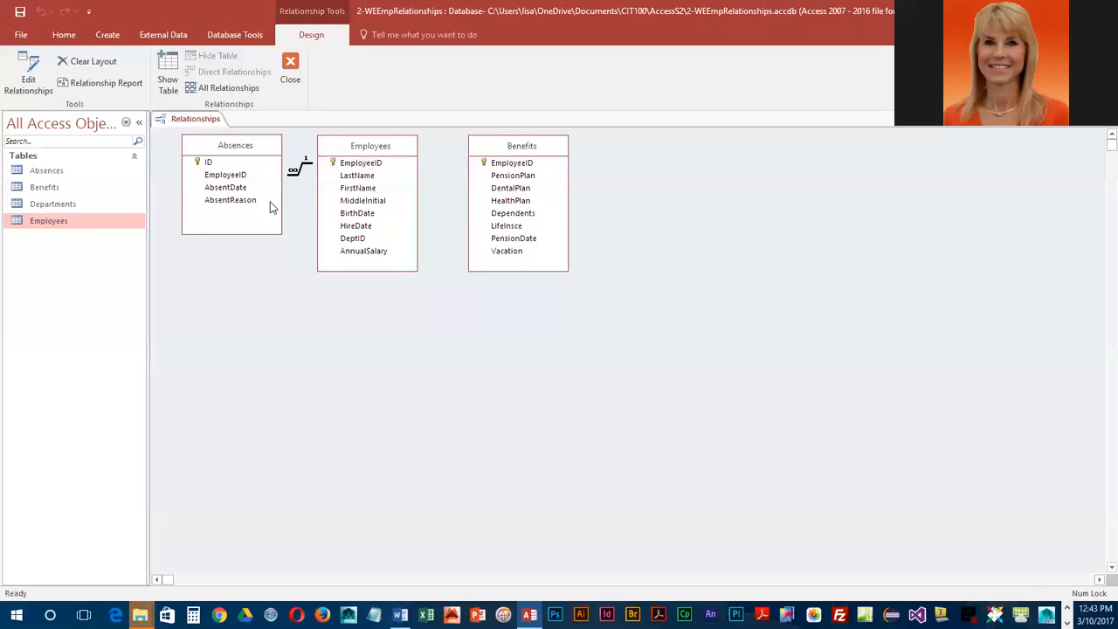
Step: Move the Absences table slightly farther from Employees and save the relationships layout
drag(248, 150, 224, 155)
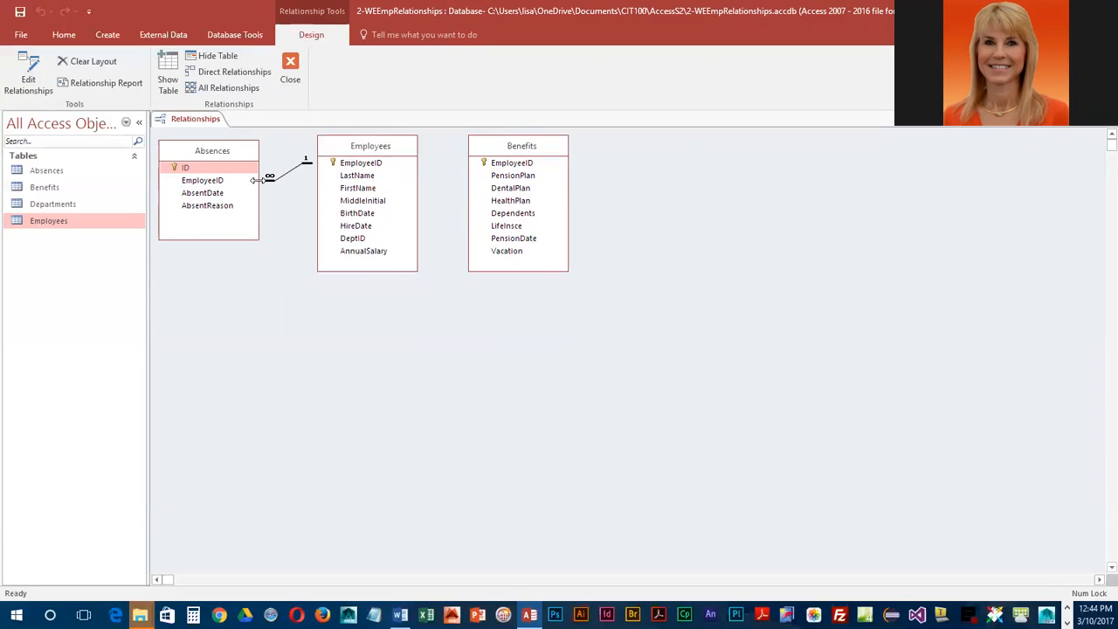
click(20, 12)
Step: Add the Departments table to the relationships layout and place it directly below Absences
click(169, 74)
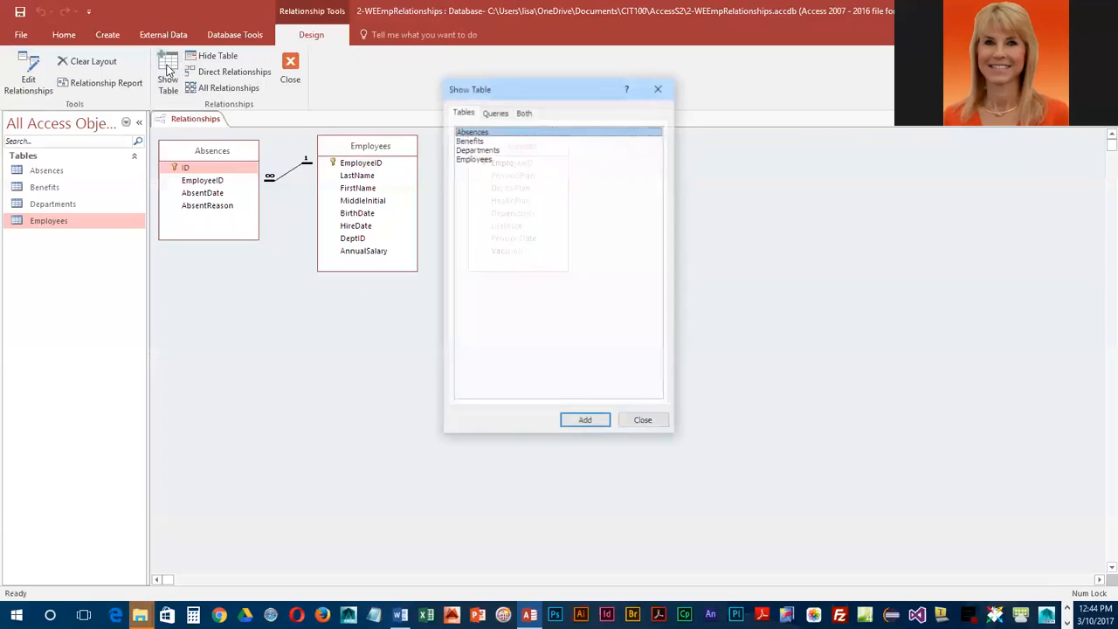
double_click(479, 150)
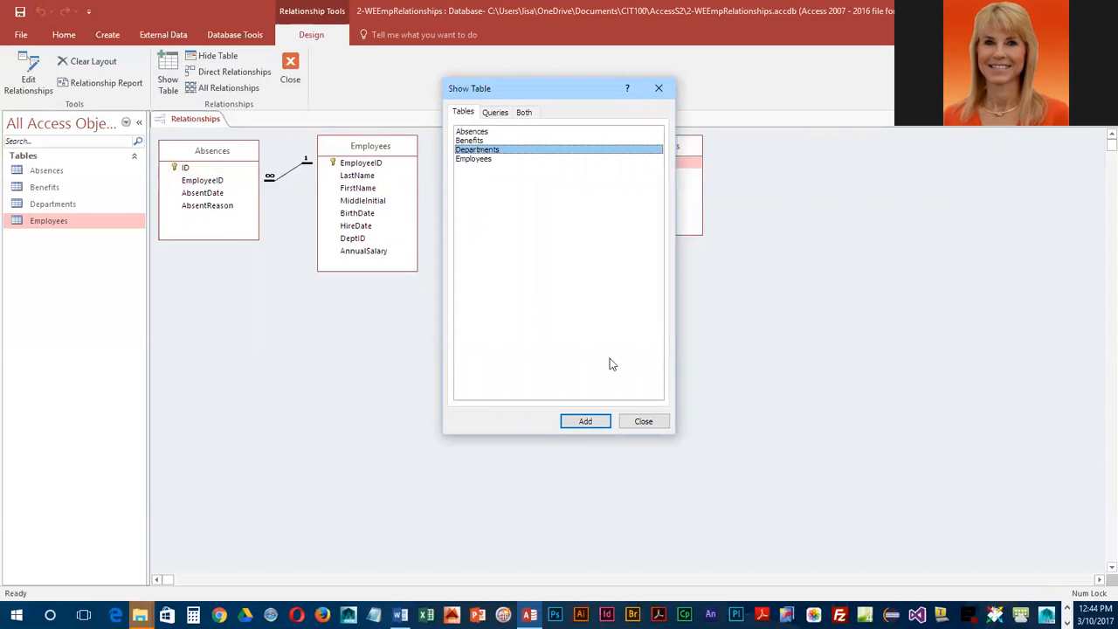
click(648, 422)
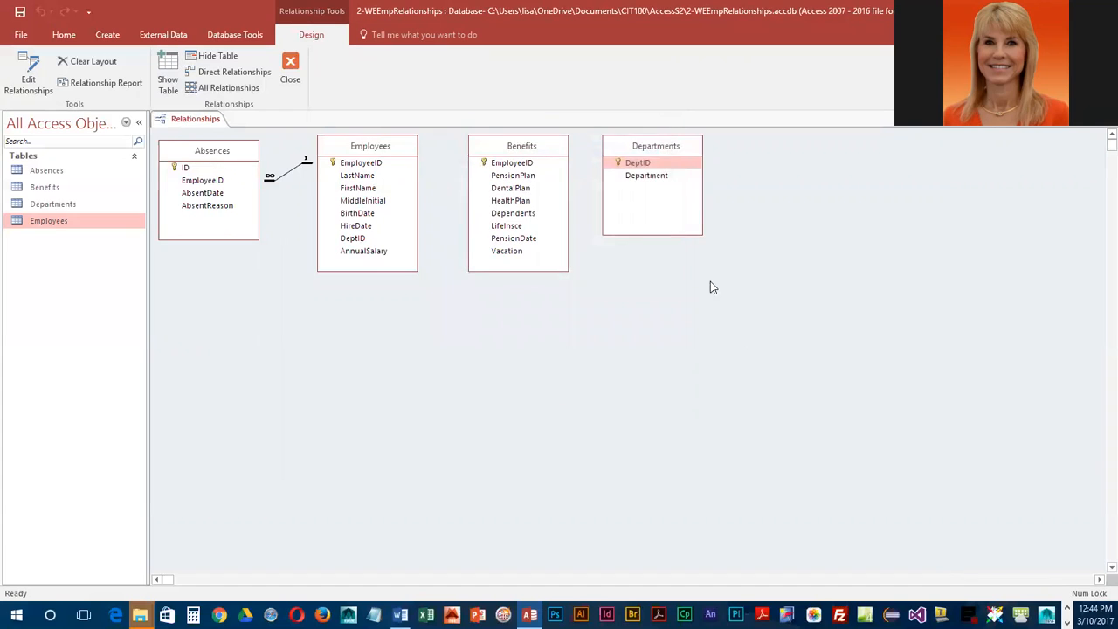
drag(655, 152, 212, 276)
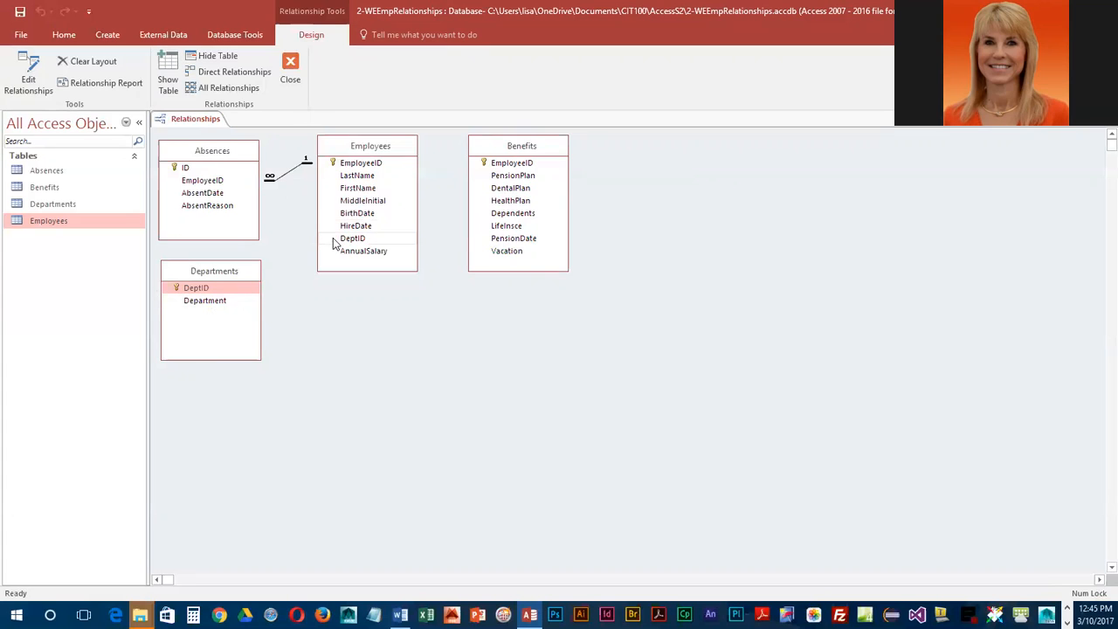
Step: Relate Departments to Employees on DeptID without enforcing referential integrity, and close the Relationships window
click(201, 297)
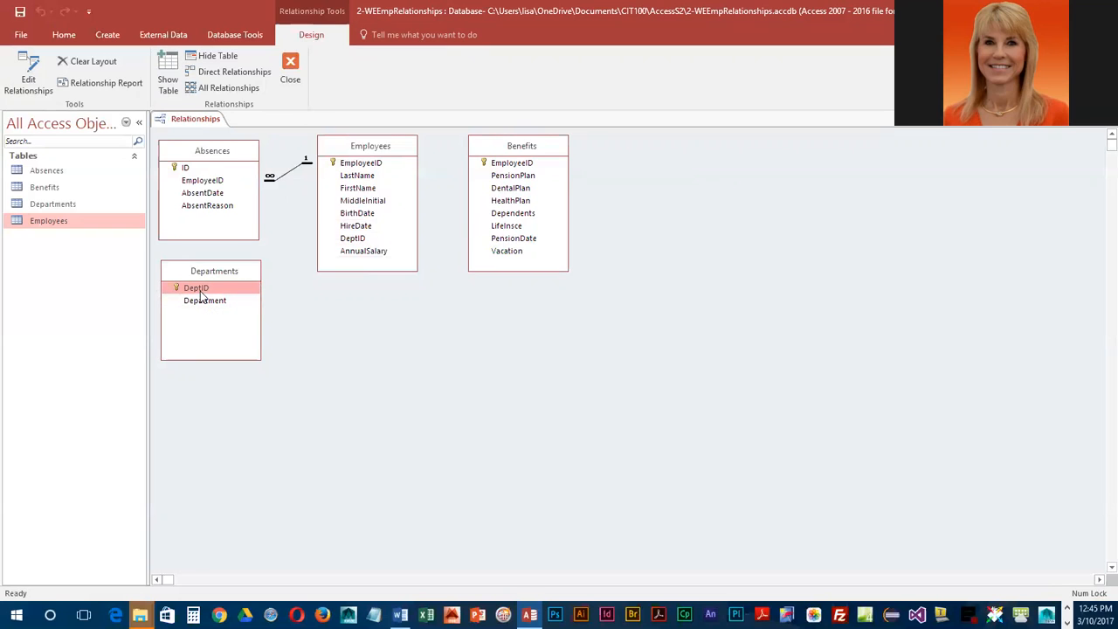
mouse_move(201, 297)
mouse_down()
mouse_move(362, 245)
mouse_move(195, 298)
mouse_move(202, 293)
mouse_up()
drag(200, 291, 357, 244)
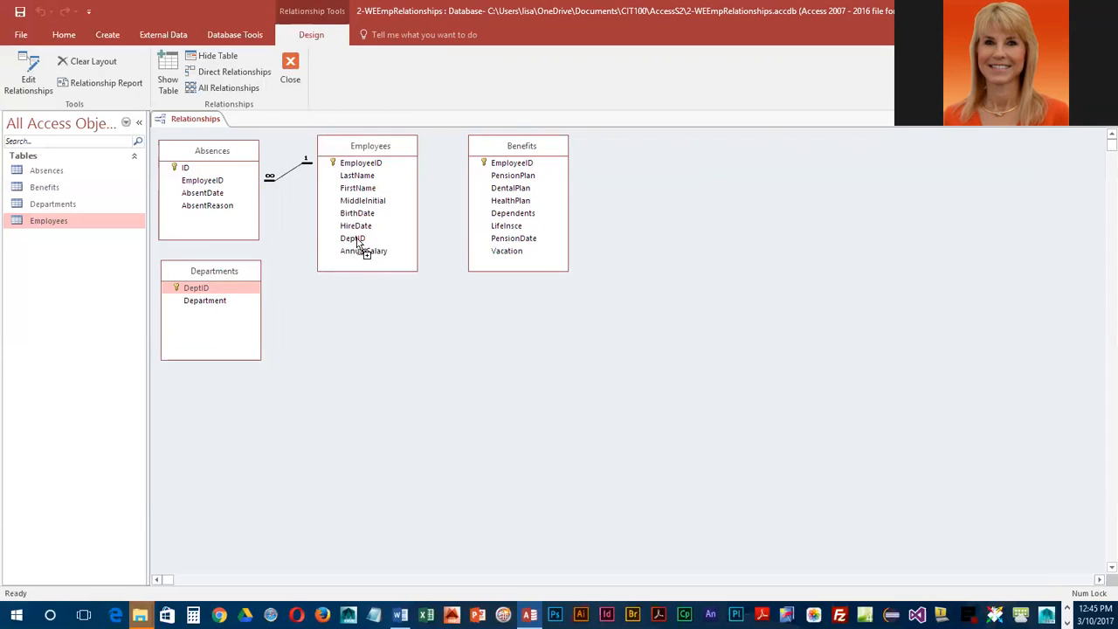
drag(356, 243, 357, 244)
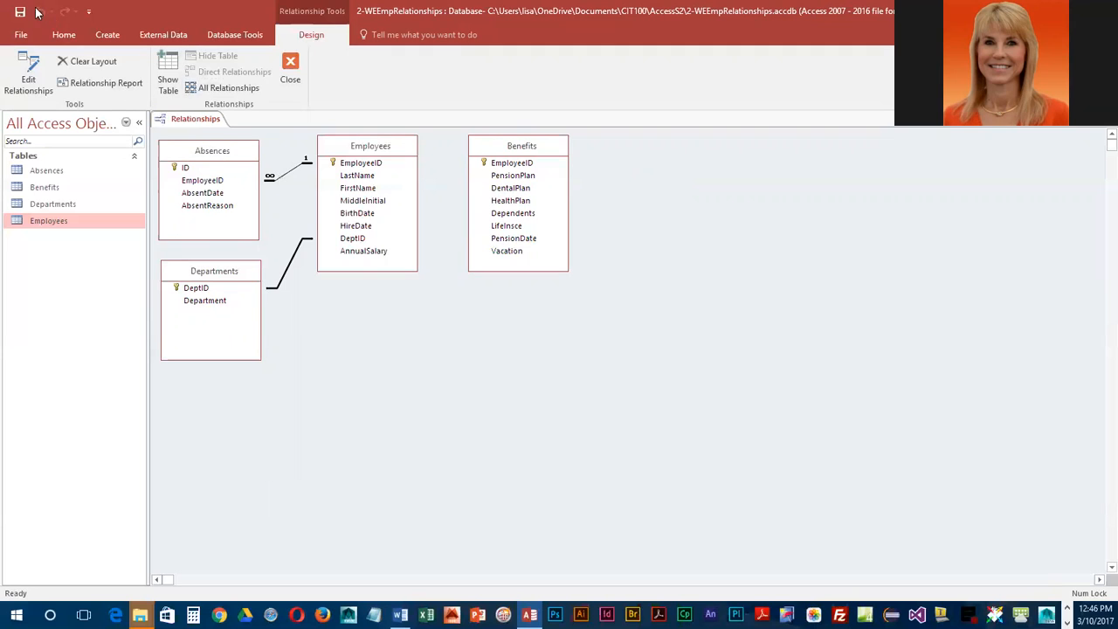
click(296, 68)
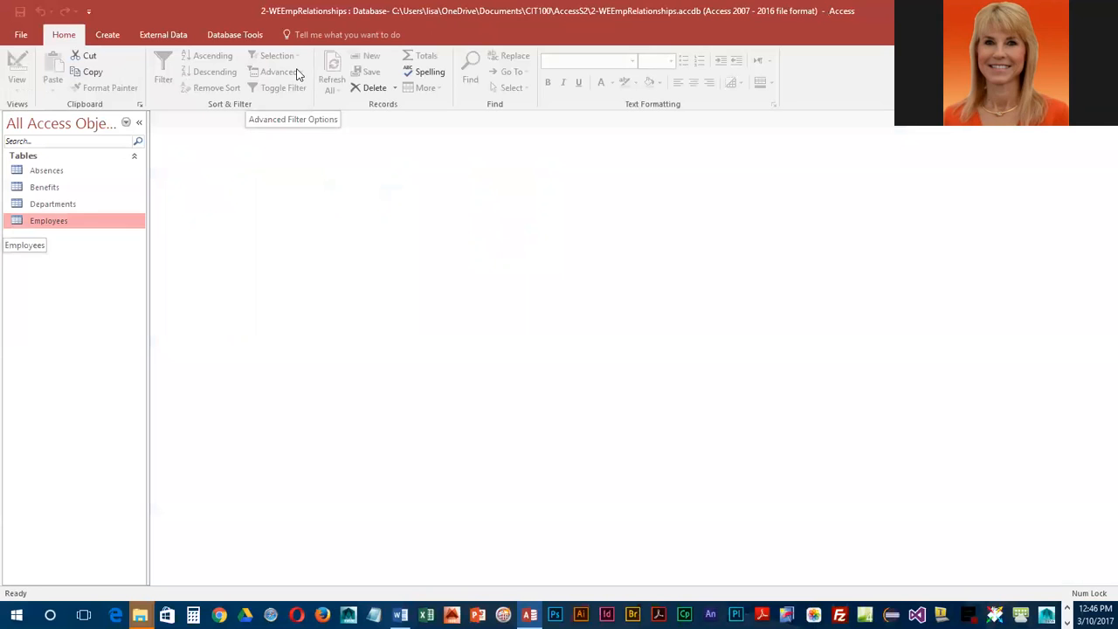
Step: Try to add an Absences record dated March 3, 2018 with an EmployeeID missing from Employees, keeping Sick Day as the reason
click(18, 174)
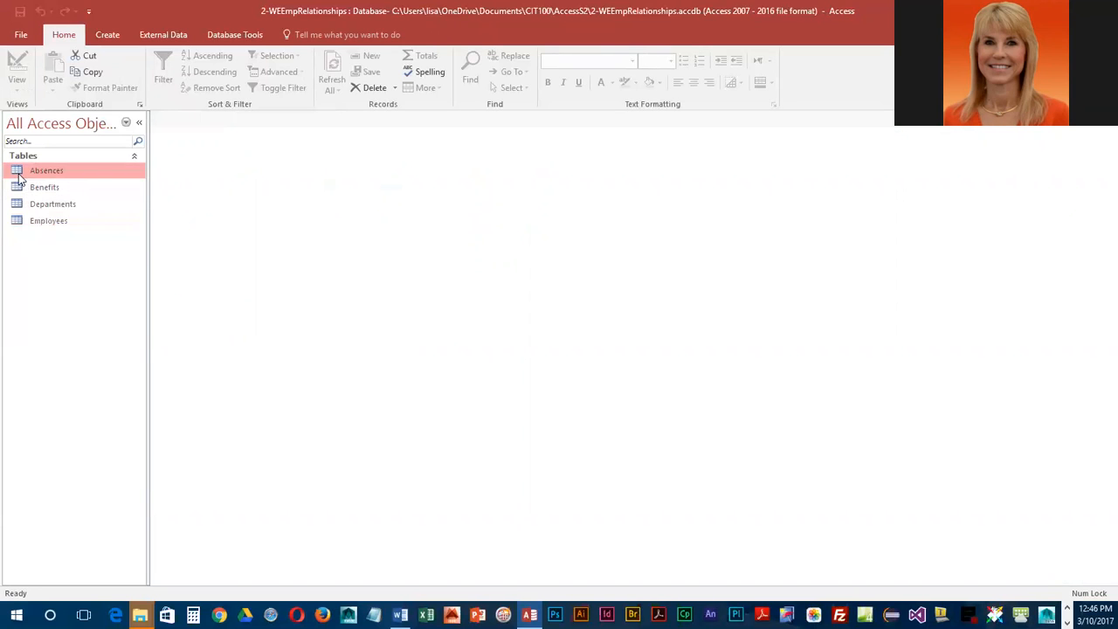
double_click(19, 175)
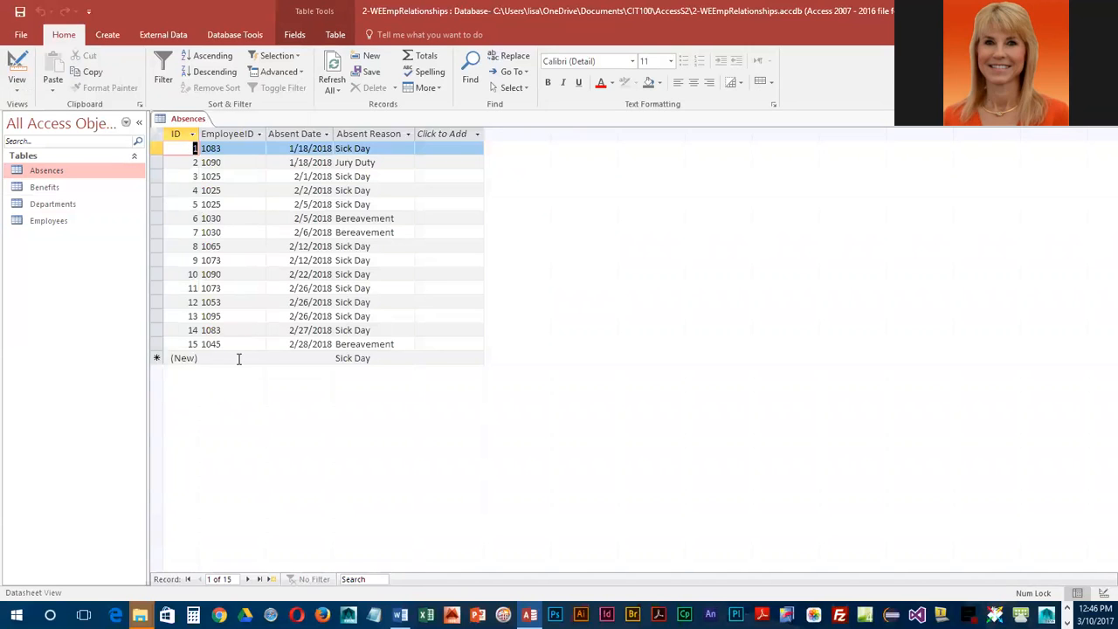
click(206, 358)
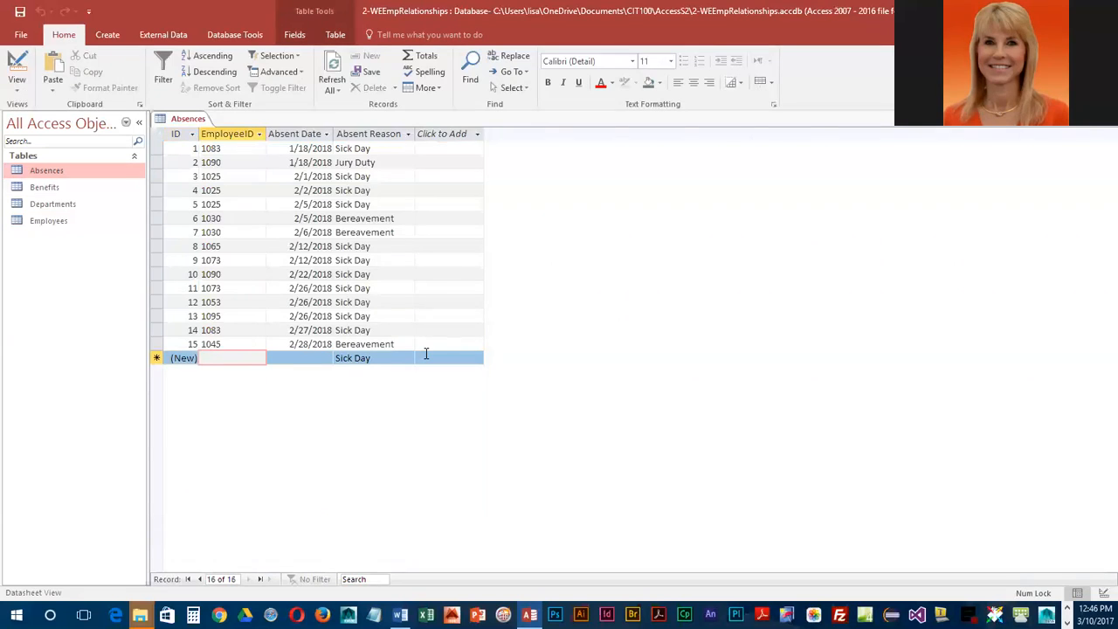
text(1099)
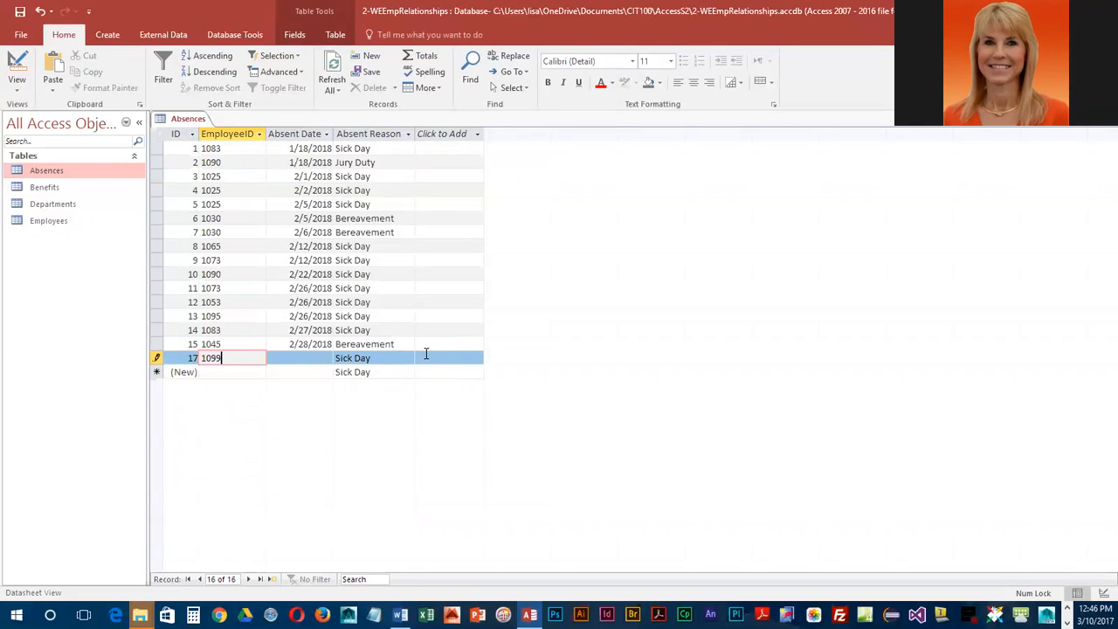
key(Tab)
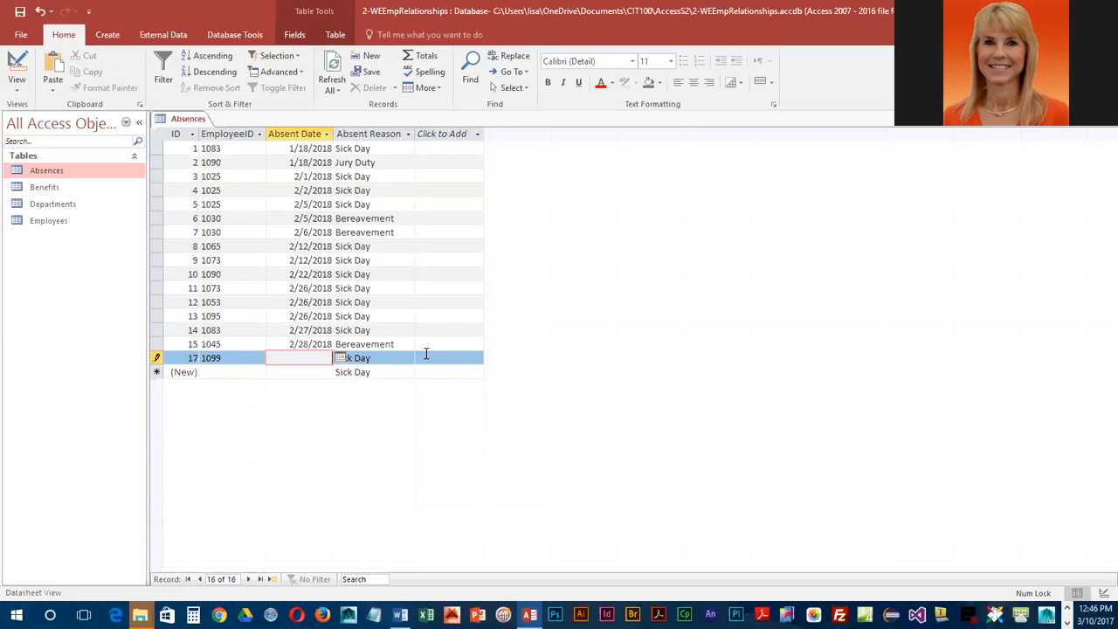
text(March 3, 2018)
key(Tab)
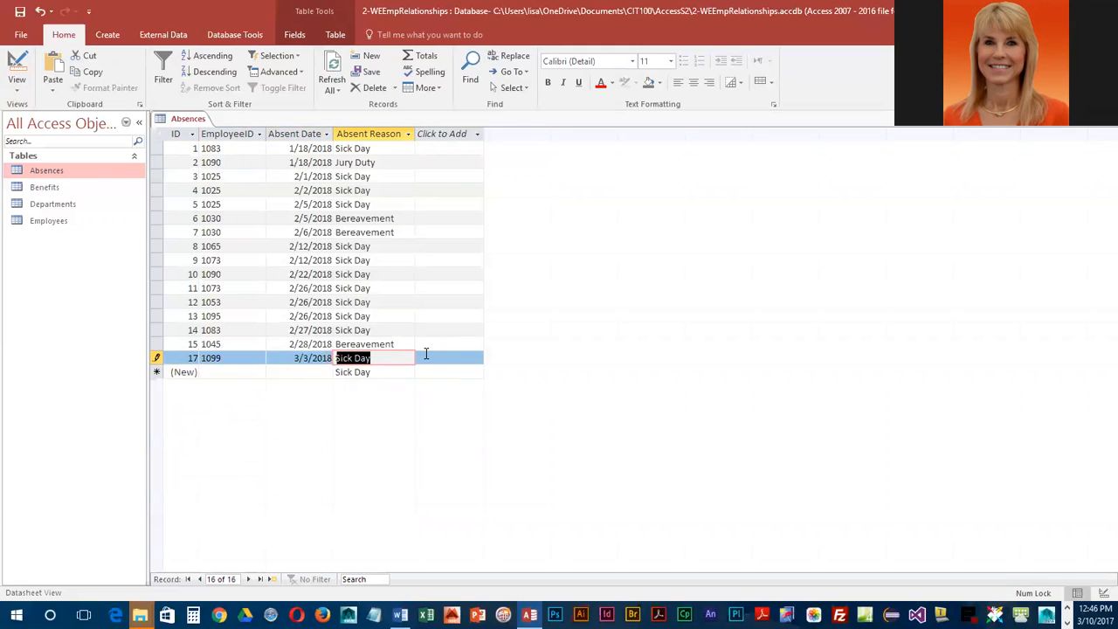
key(Tab)
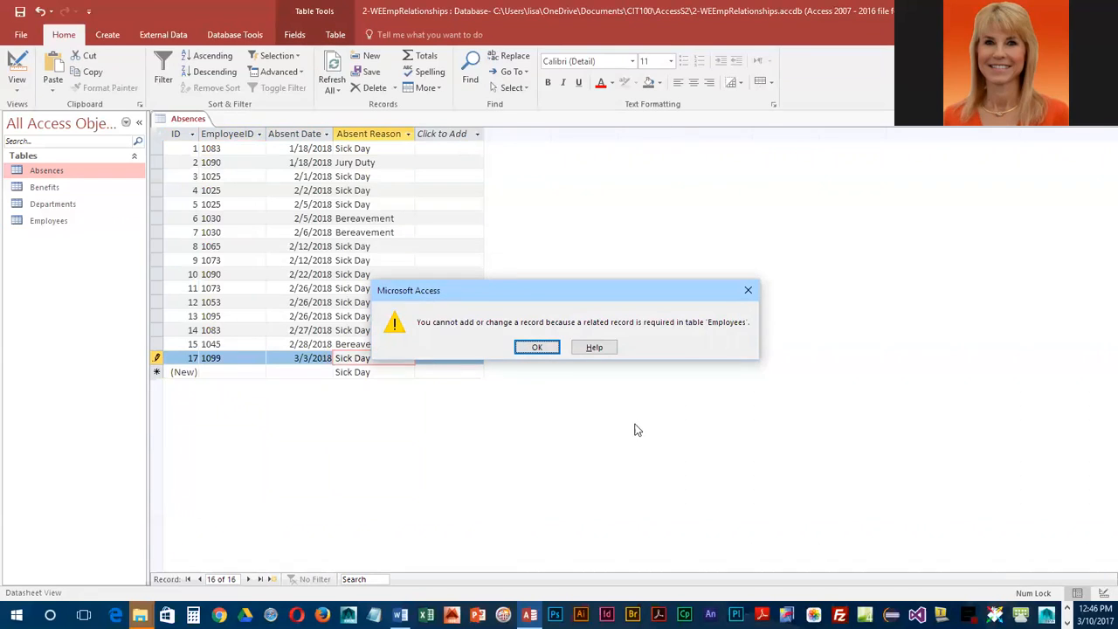
Step: Close the Absences table and discard the unsaved absence record
click(538, 347)
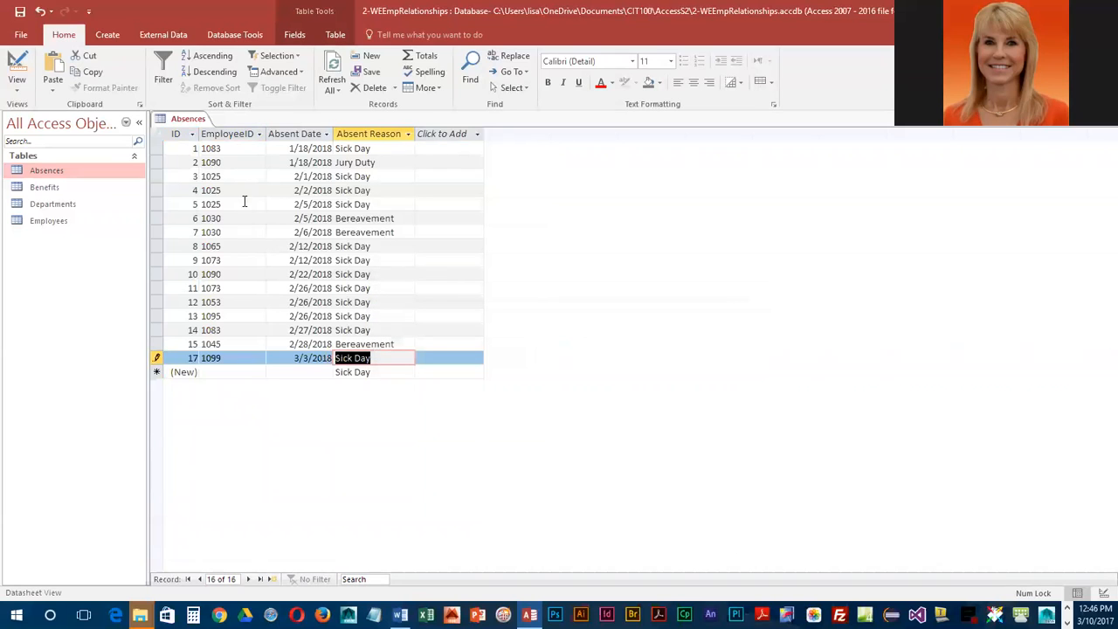
right_click(188, 121)
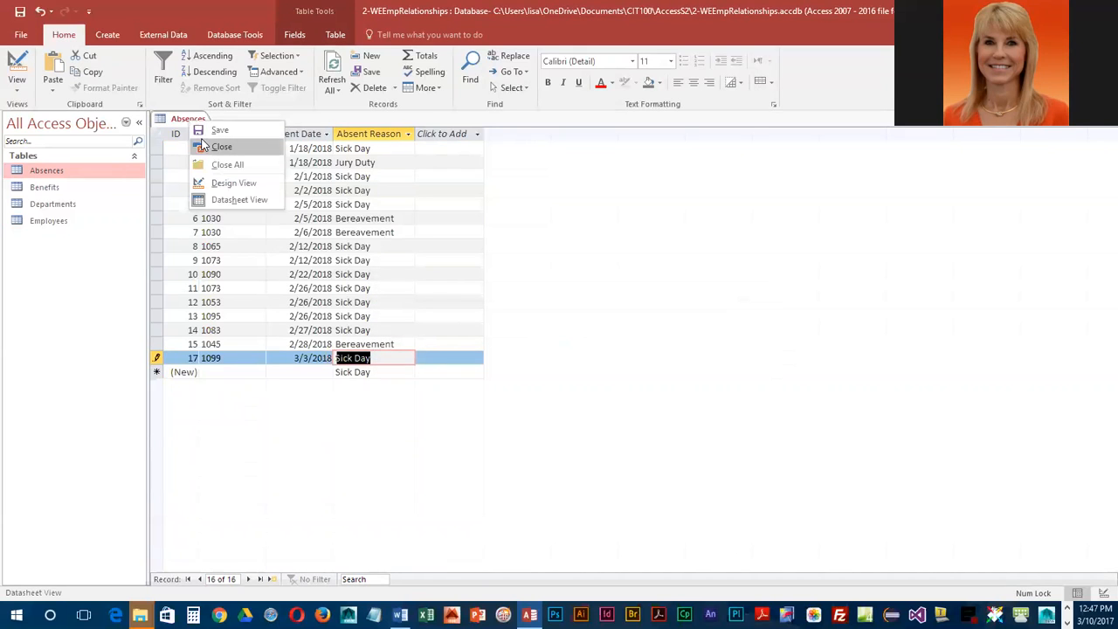
click(212, 147)
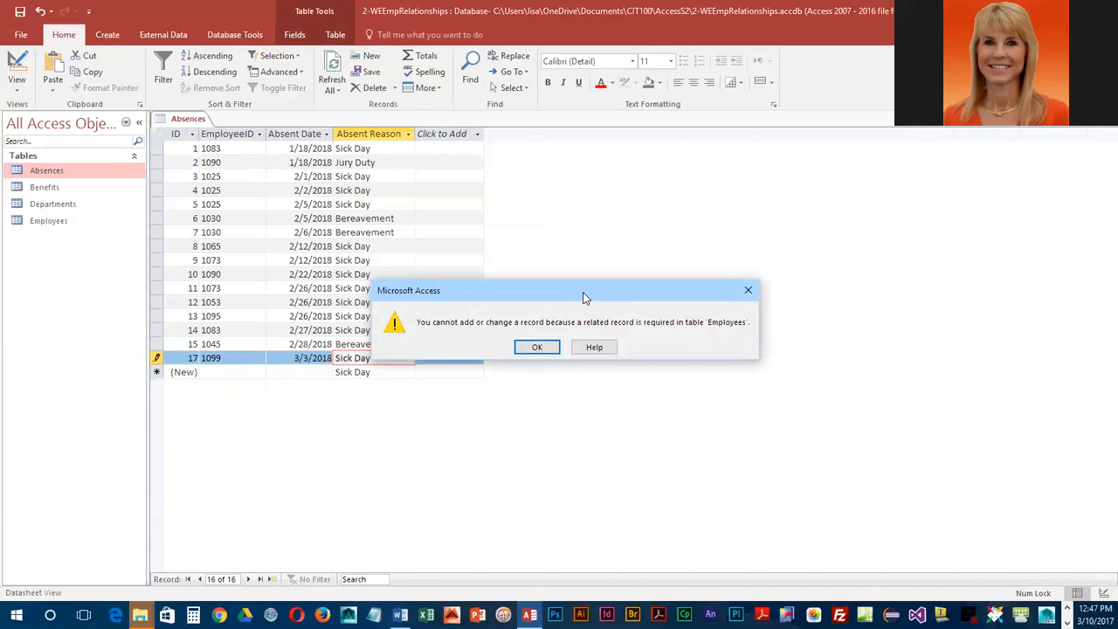
drag(574, 290, 498, 226)
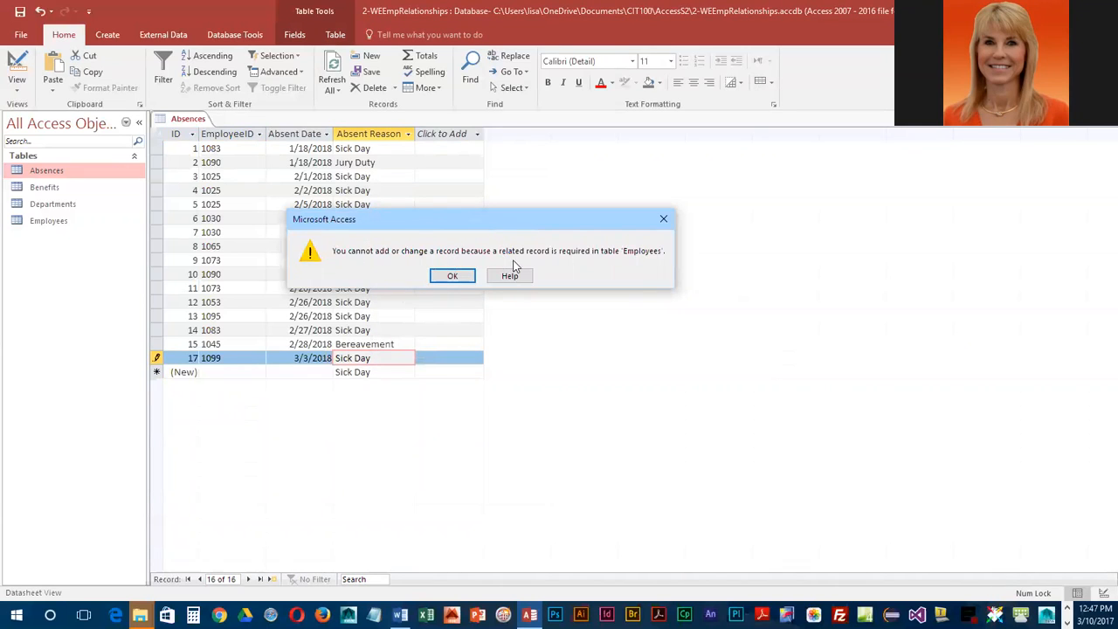
click(451, 277)
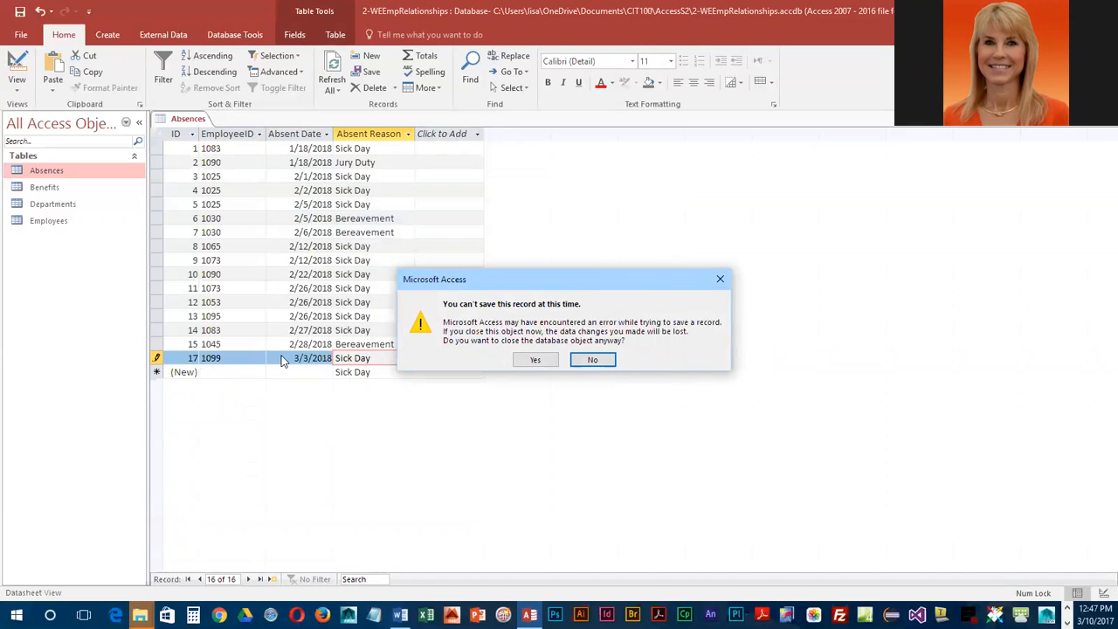
click(543, 361)
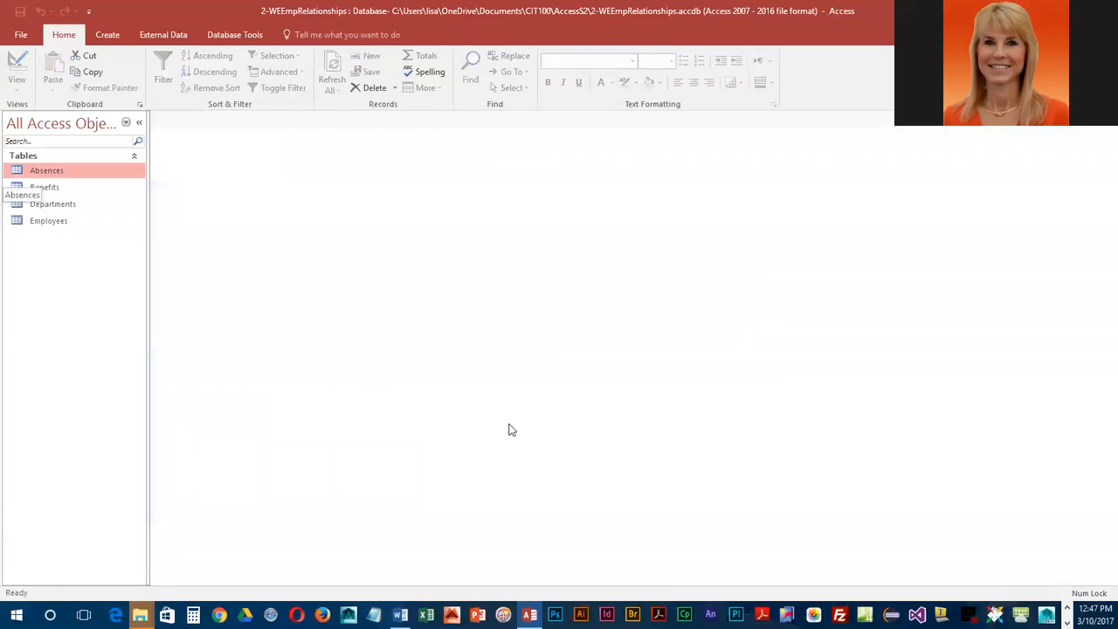